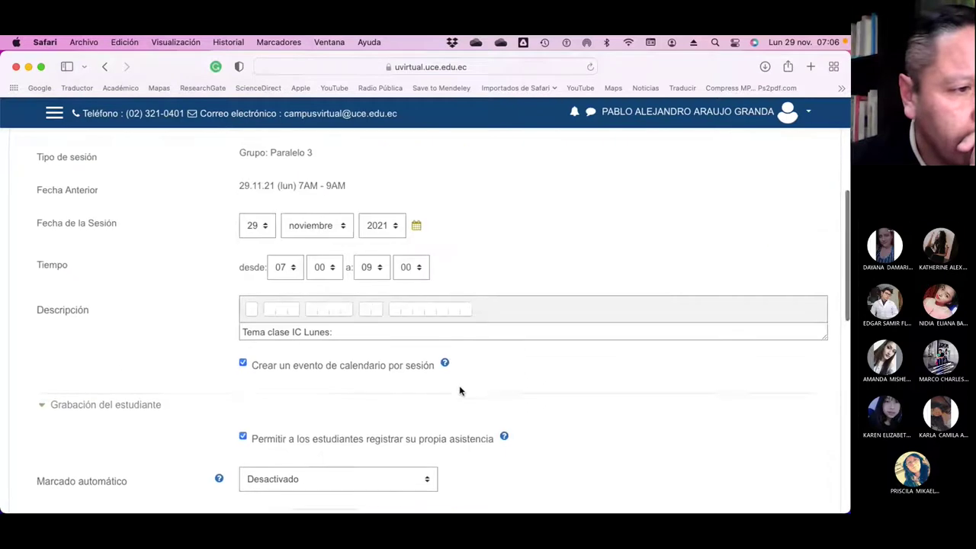
# Step: Complete the 29 November session description as "Tema clase IC Lunes: Inicio TRECV - Unidad 1" and save the changes
pyautogui.click(362, 337)
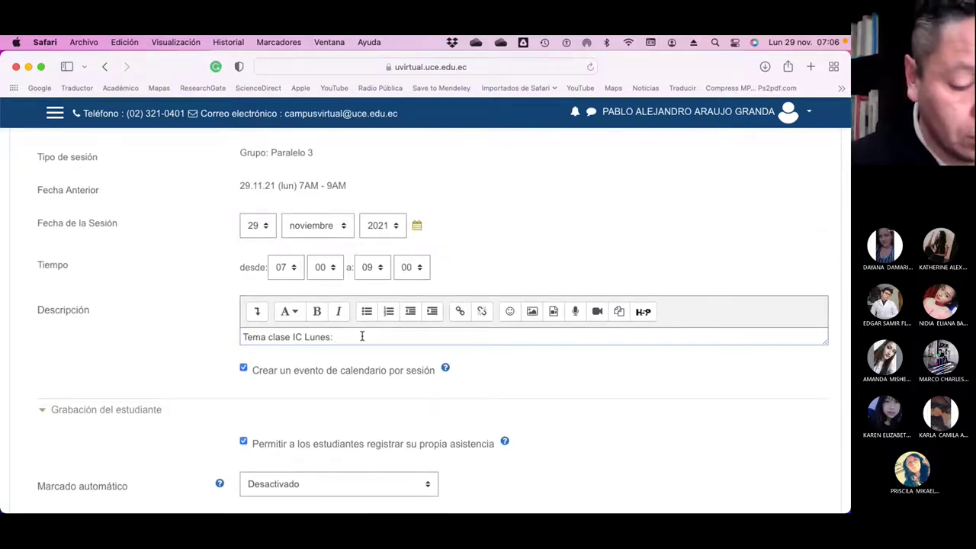
pyautogui.write('Ini')
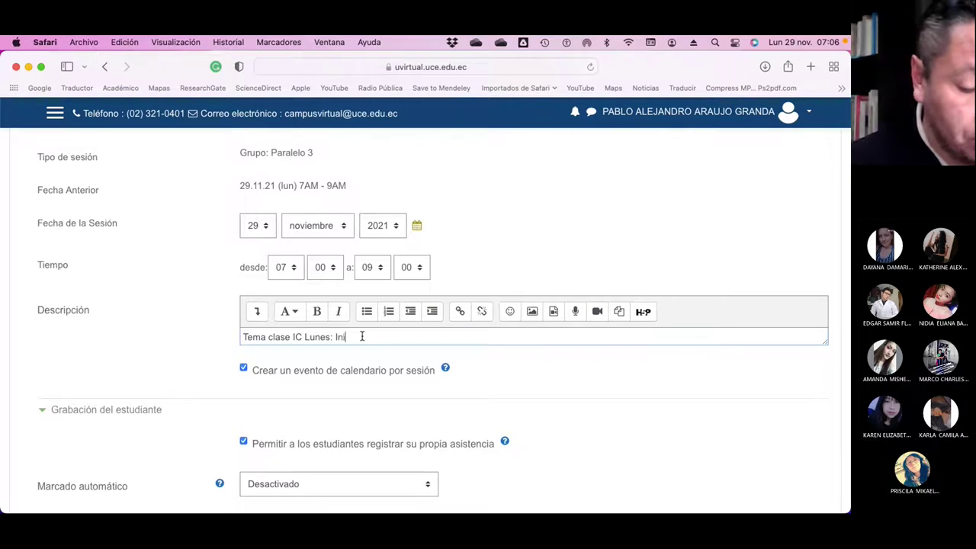
pyautogui.write('cio R')
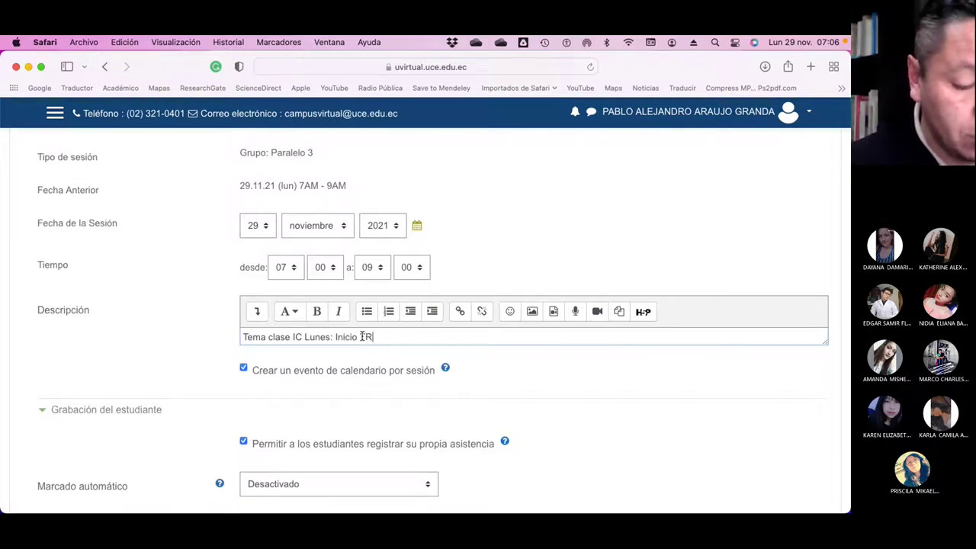
pyautogui.write('ECV')
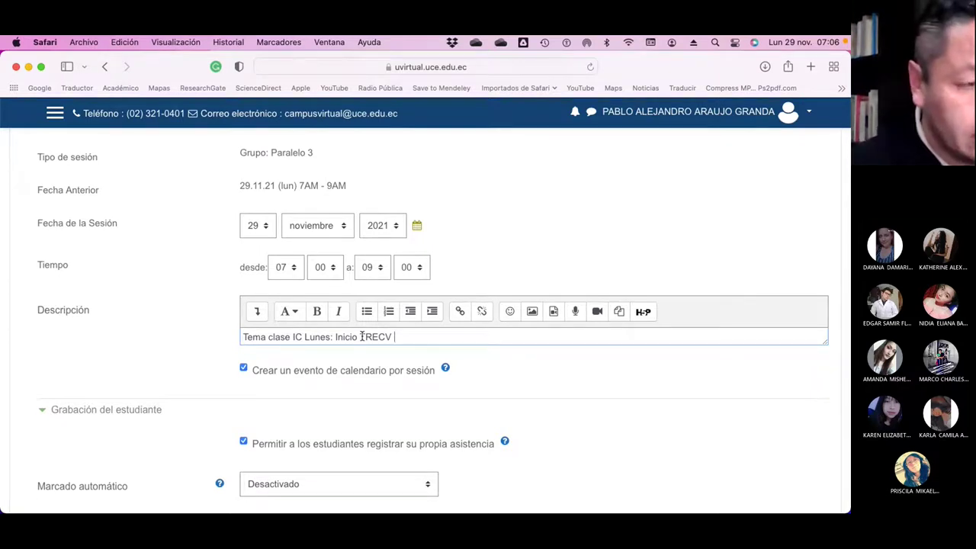
pyautogui.write('- Un')
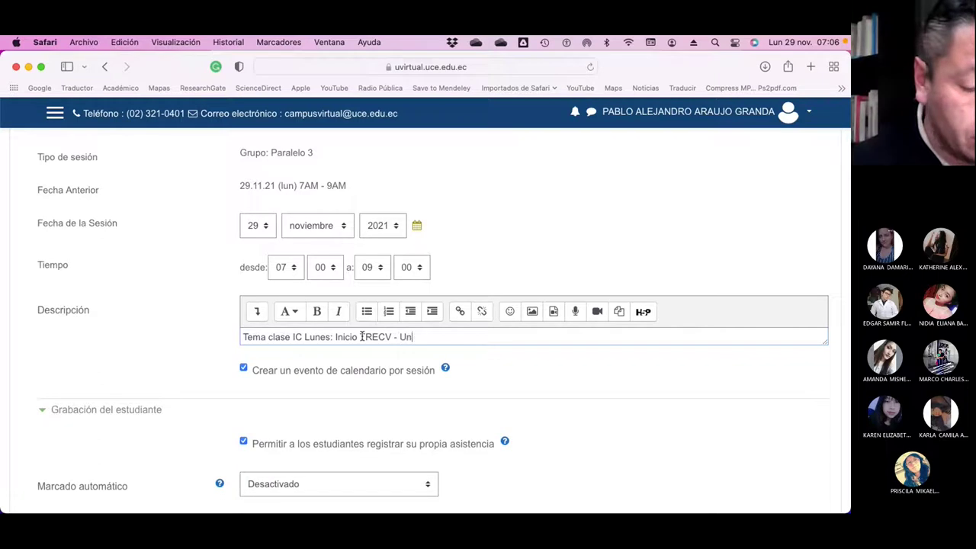
pyautogui.write('idad 1')
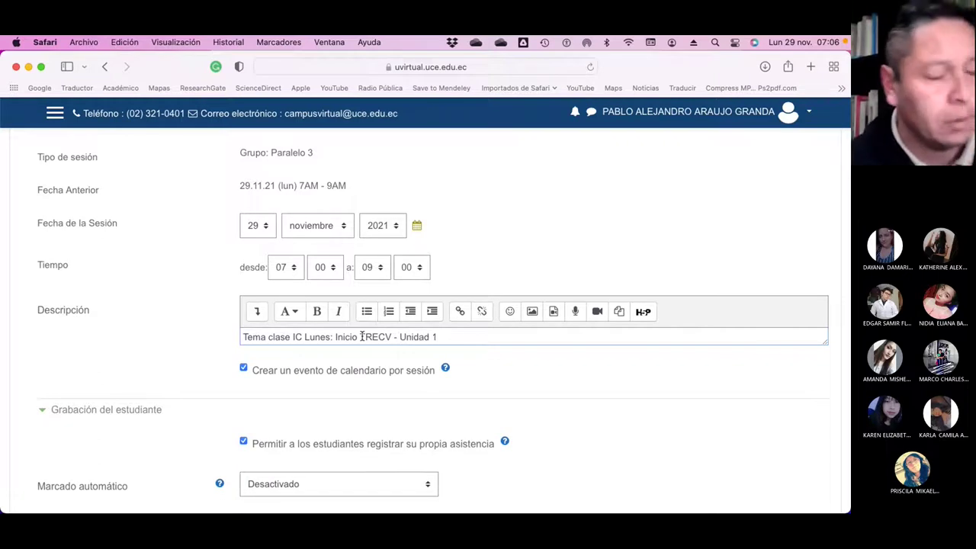
pyautogui.scroll(-8, 573, 372)
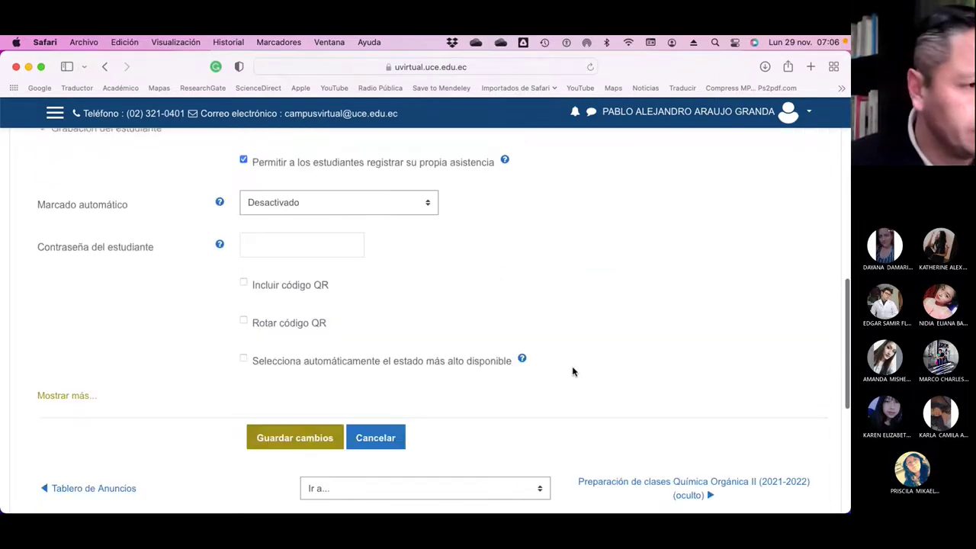
pyautogui.click(304, 437)
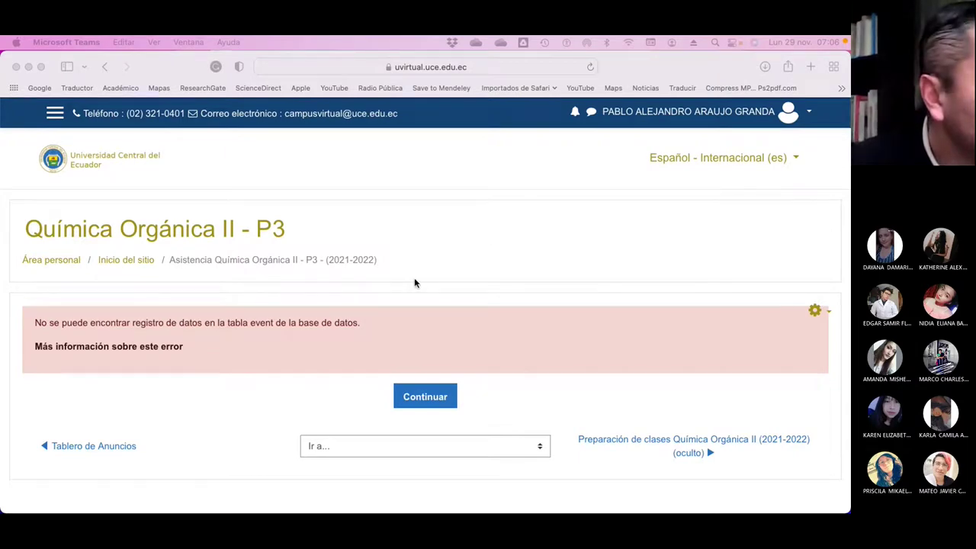
# Step: Return to the Química Orgánica II - P3 course and open its attendance activity for 2021-2022
pyautogui.scroll(-3, 415, 281)
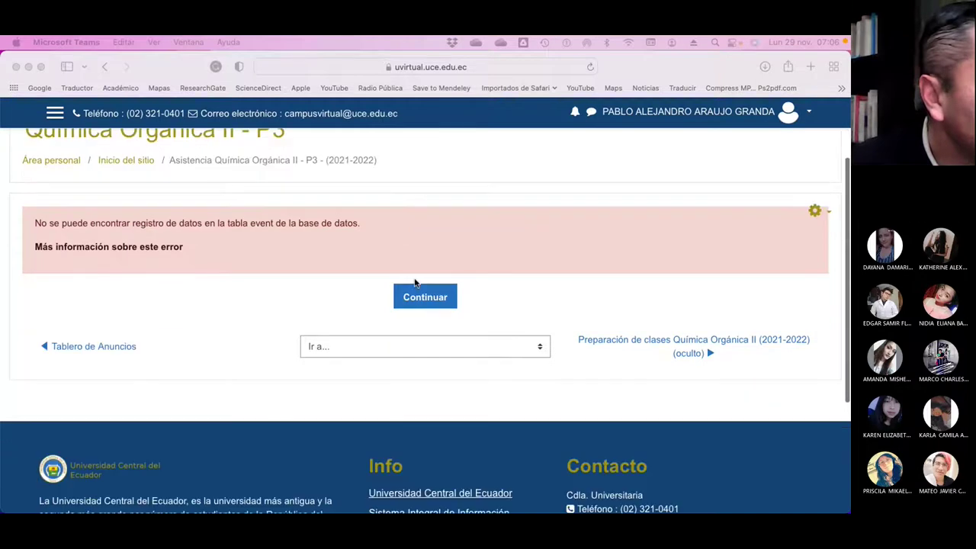
pyautogui.click(418, 301)
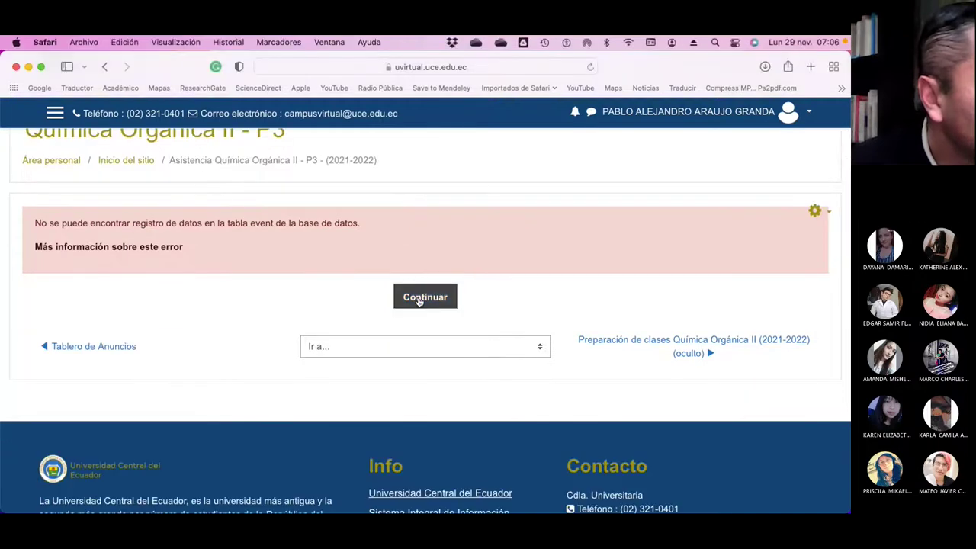
pyautogui.click(420, 300)
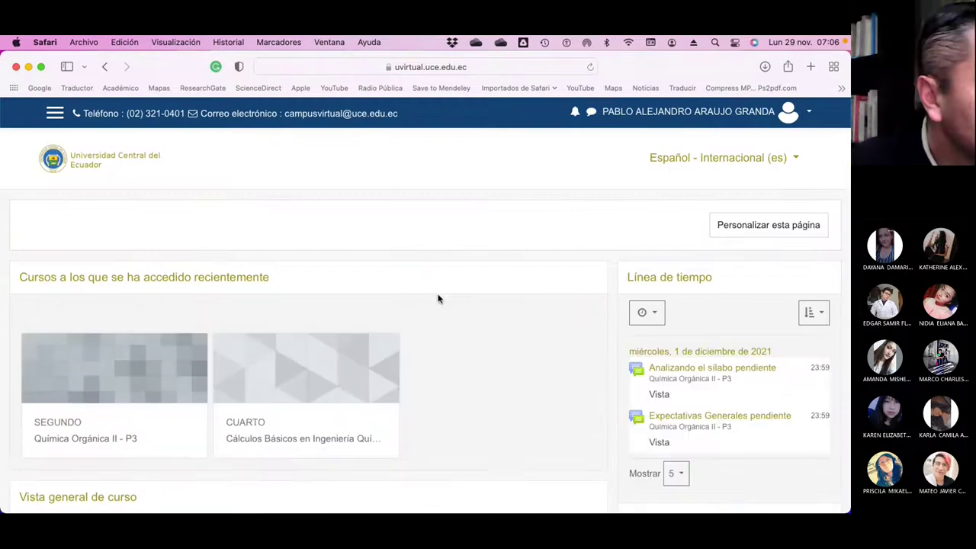
pyautogui.scroll(-2, 438, 298)
pyautogui.click(99, 377)
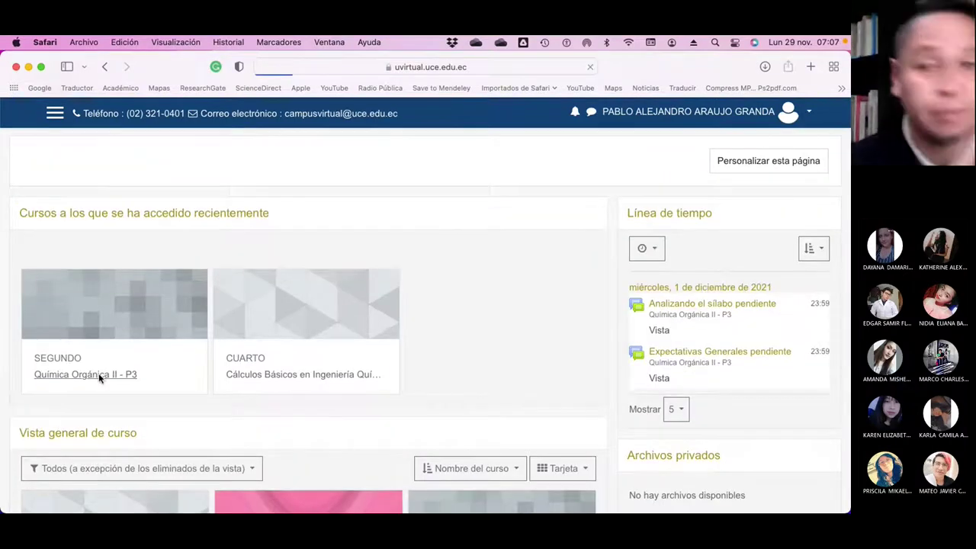
pyautogui.scroll(-5, 251, 364)
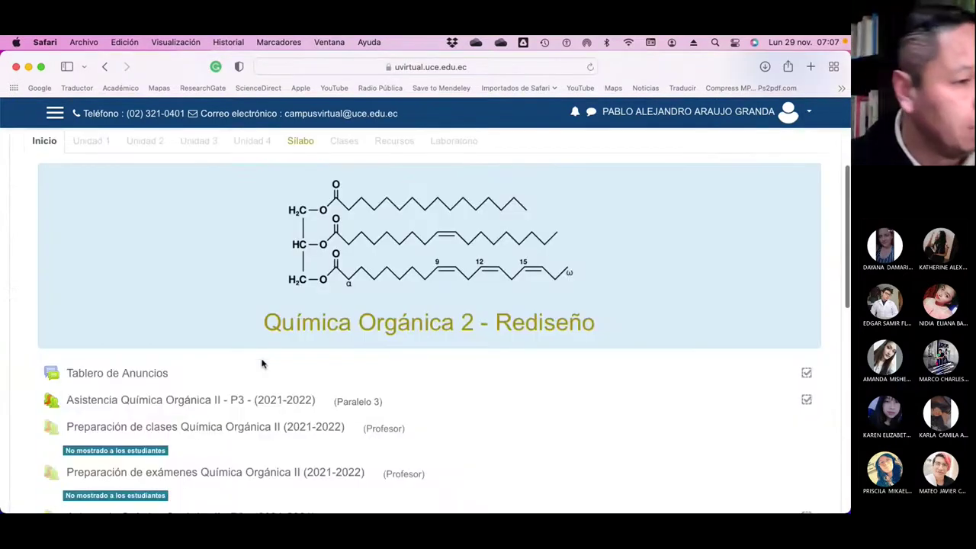
pyautogui.click(207, 340)
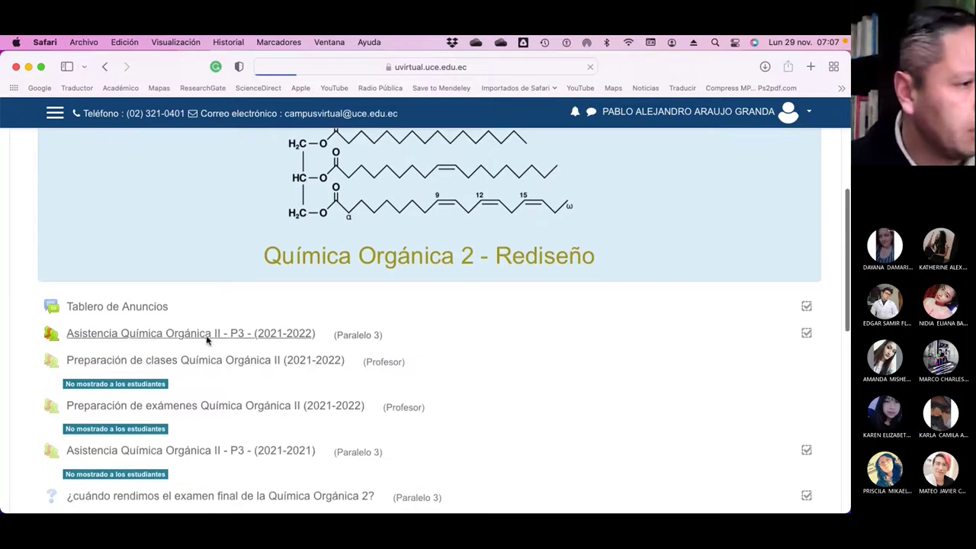
# Step: Open the attendance record of the 29.11.21 7AM - 9AM session and show the student list without pagination
pyautogui.scroll(-3, 506, 354)
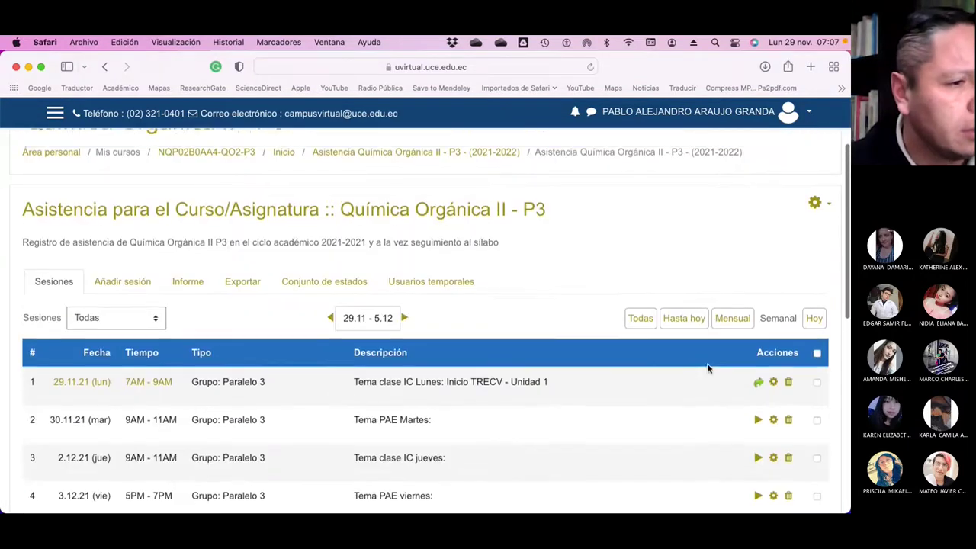
pyautogui.scroll(-3, 640, 372)
pyautogui.scroll(1, 687, 340)
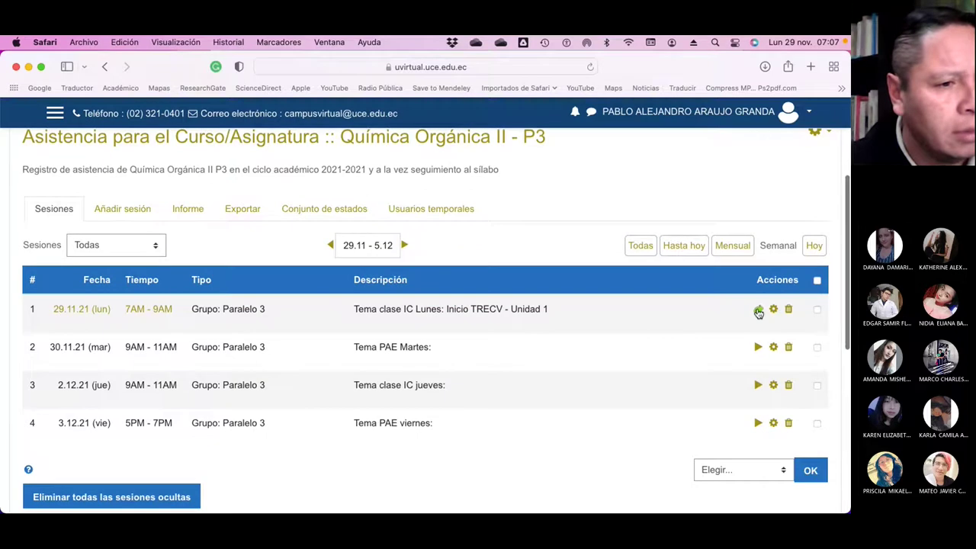
pyautogui.click(757, 310)
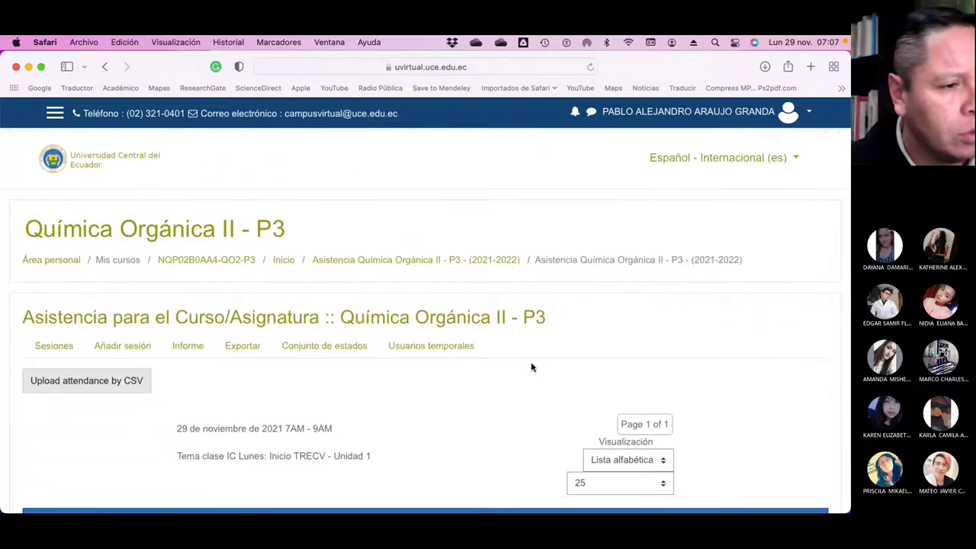
pyautogui.scroll(-5, 531, 368)
pyautogui.click(653, 263)
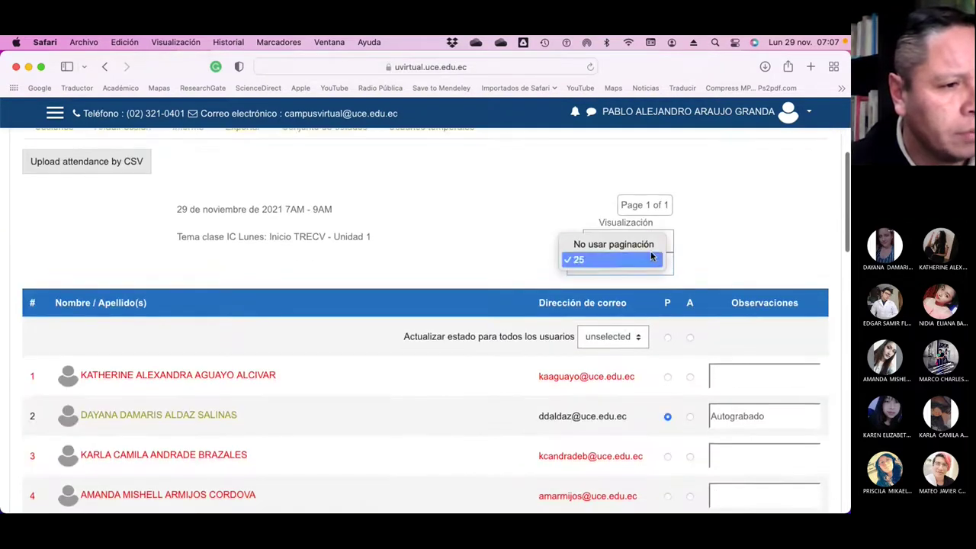
pyautogui.click(614, 244)
# Step: Review the whole student list of the session, checking who is marked present and who has no attendance recorded
pyautogui.scroll(-15, 695, 352)
pyautogui.scroll(-3, 695, 352)
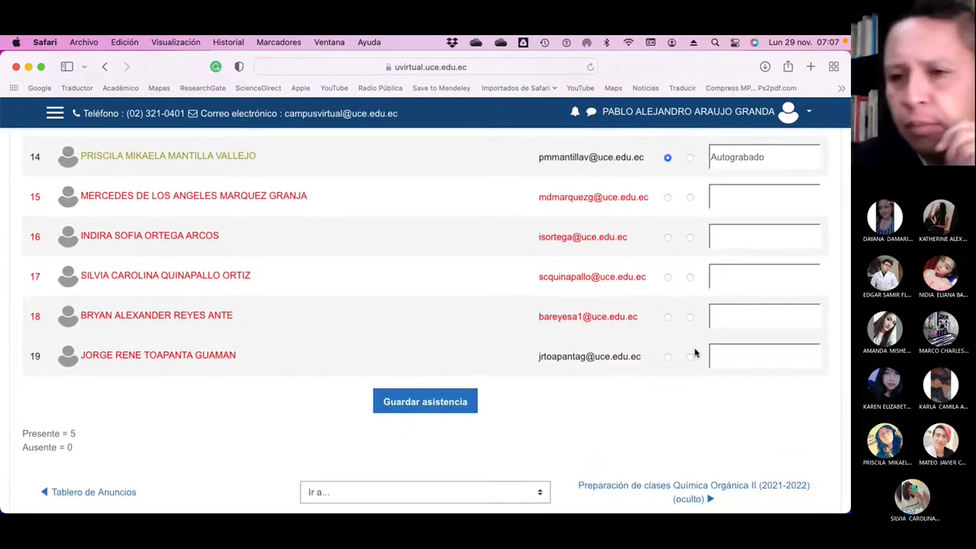
pyautogui.scroll(12, 695, 353)
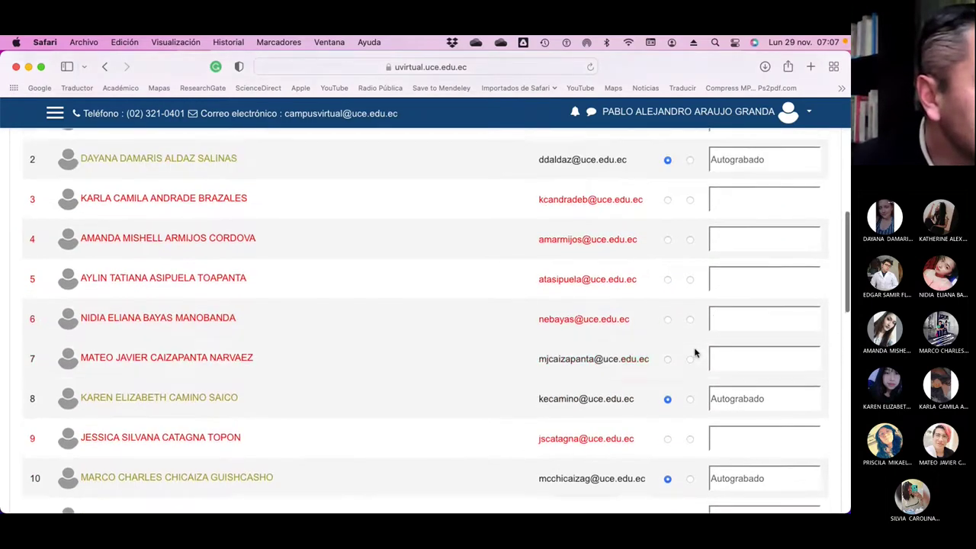
pyautogui.scroll(1, 695, 352)
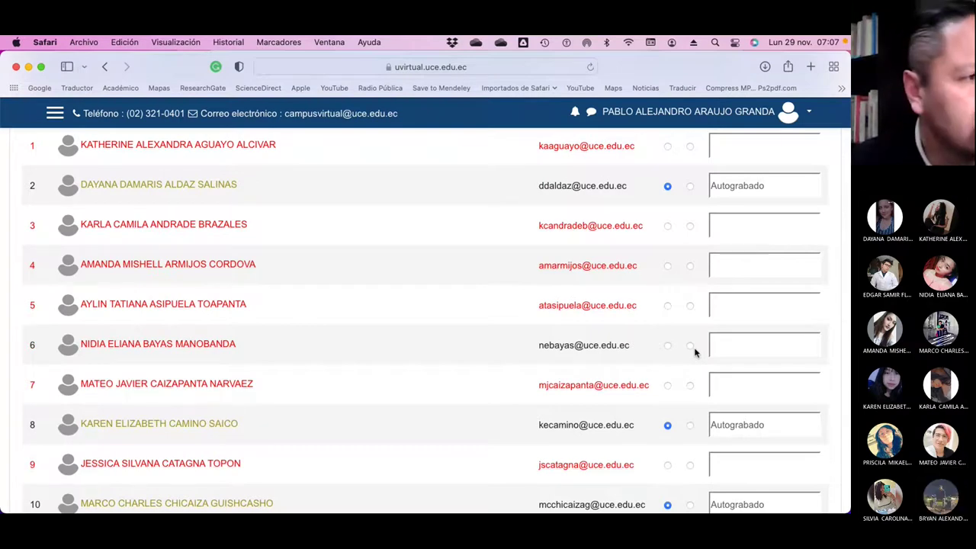
pyautogui.scroll(2, 695, 352)
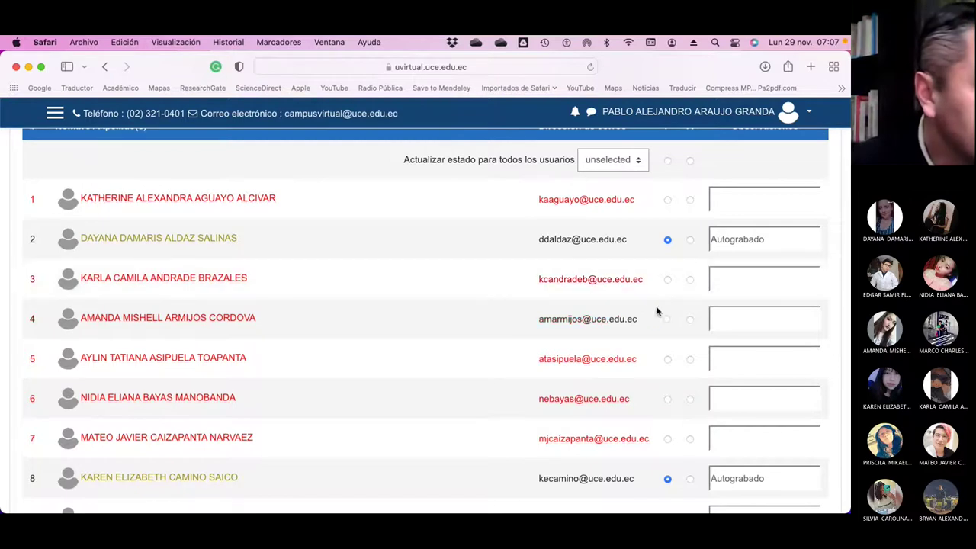
pyautogui.scroll(-5, 657, 309)
pyautogui.scroll(-5, 658, 311)
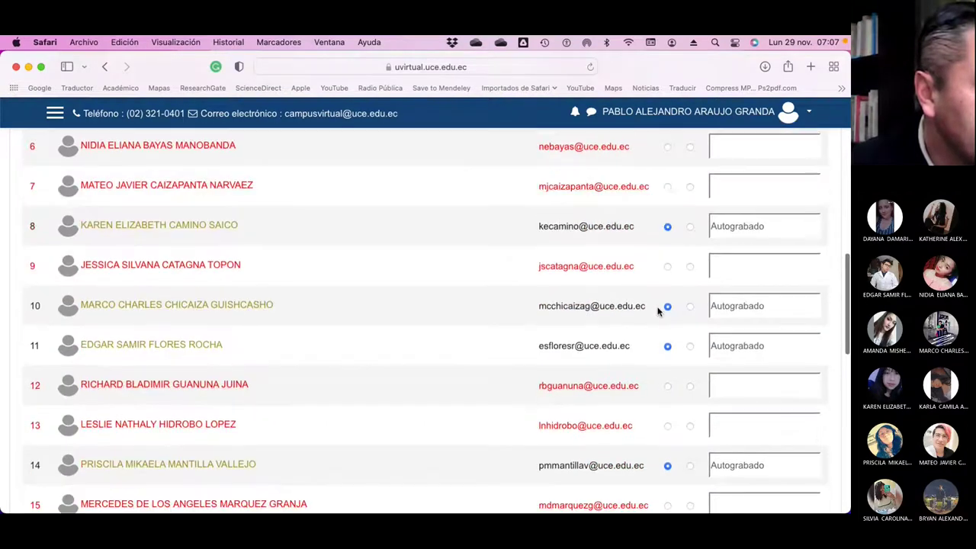
pyautogui.scroll(-1, 658, 311)
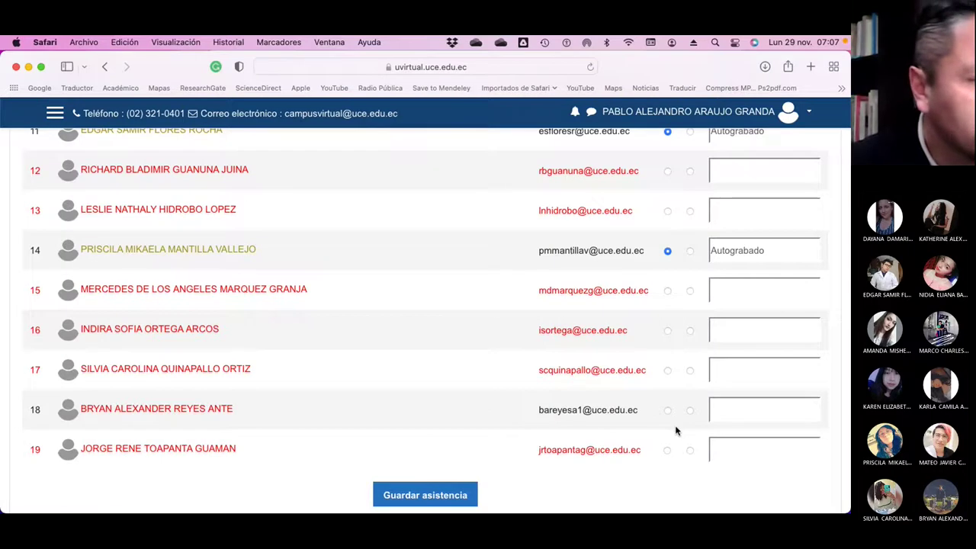
pyautogui.scroll(3, 676, 431)
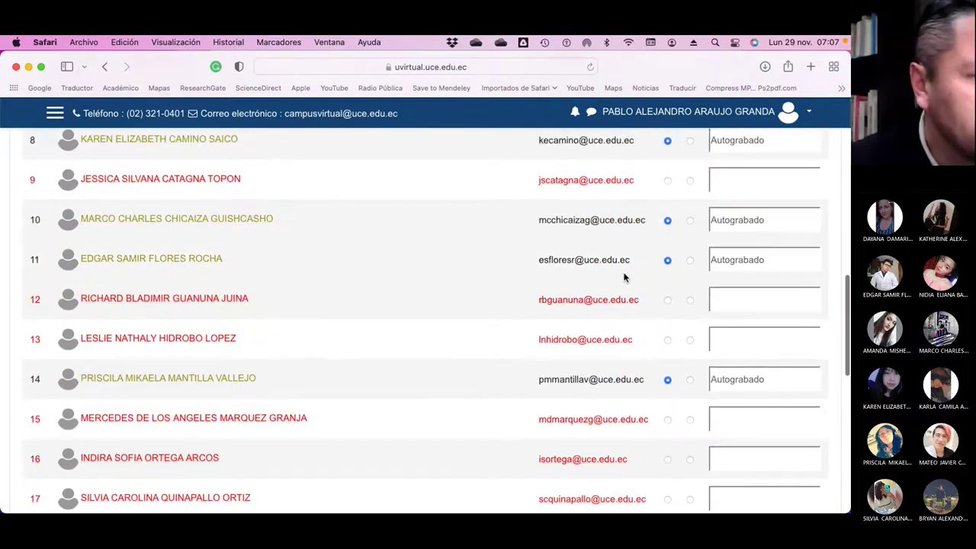
pyautogui.scroll(1, 814, 290)
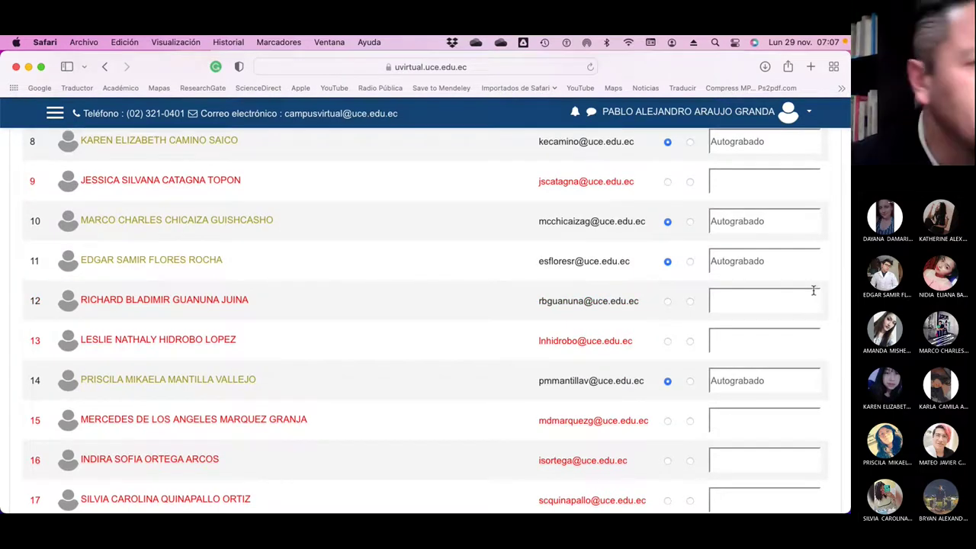
pyautogui.scroll(2, 813, 290)
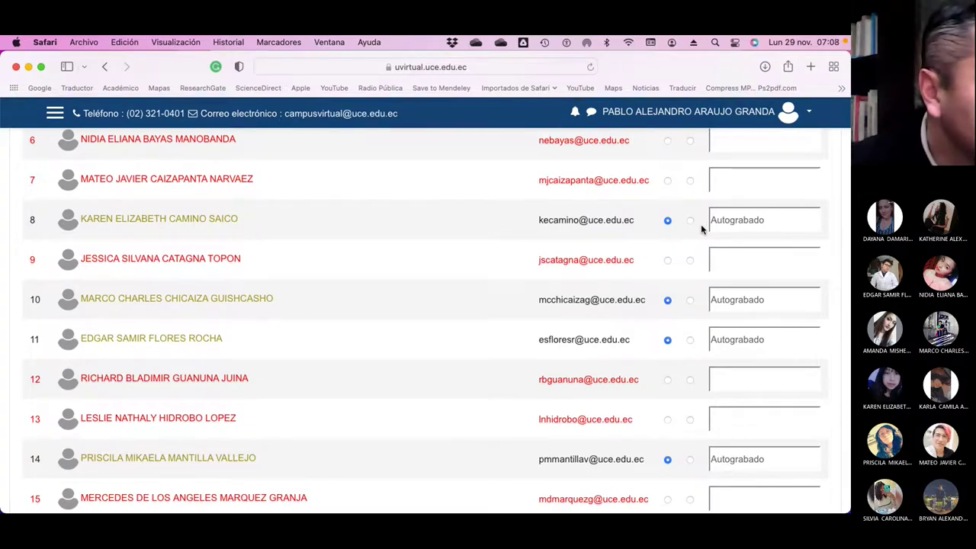
pyautogui.scroll(3, 701, 224)
pyautogui.scroll(2, 703, 229)
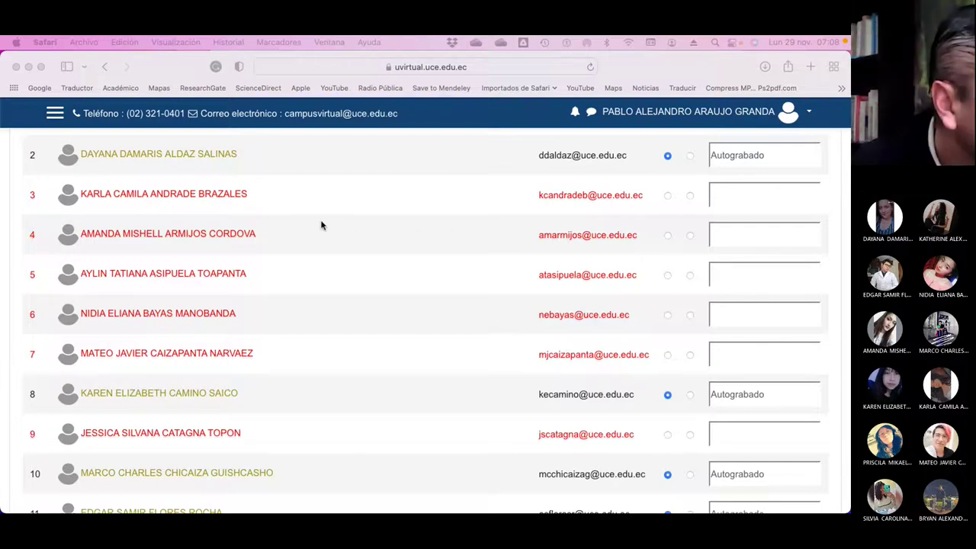
pyautogui.scroll(2, 322, 225)
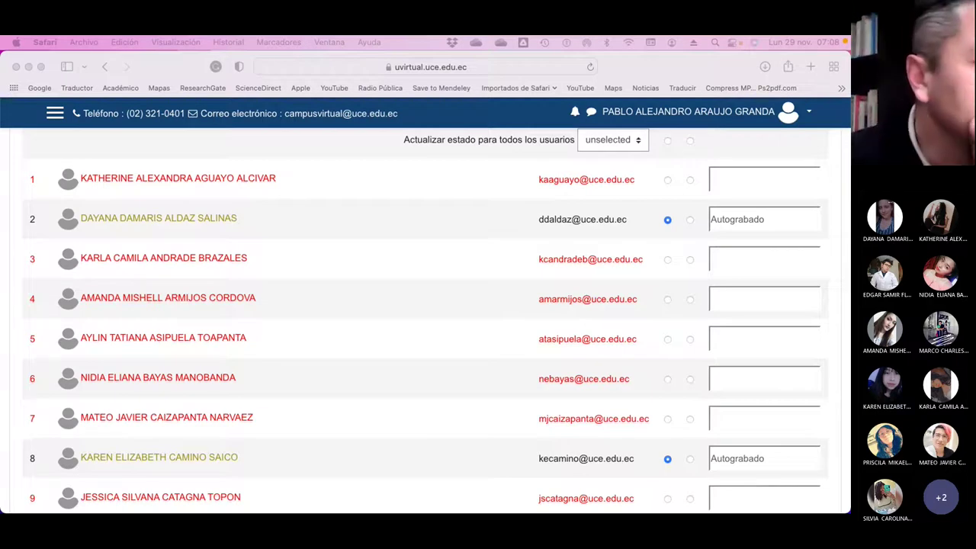
pyautogui.scroll(-3, 354, 363)
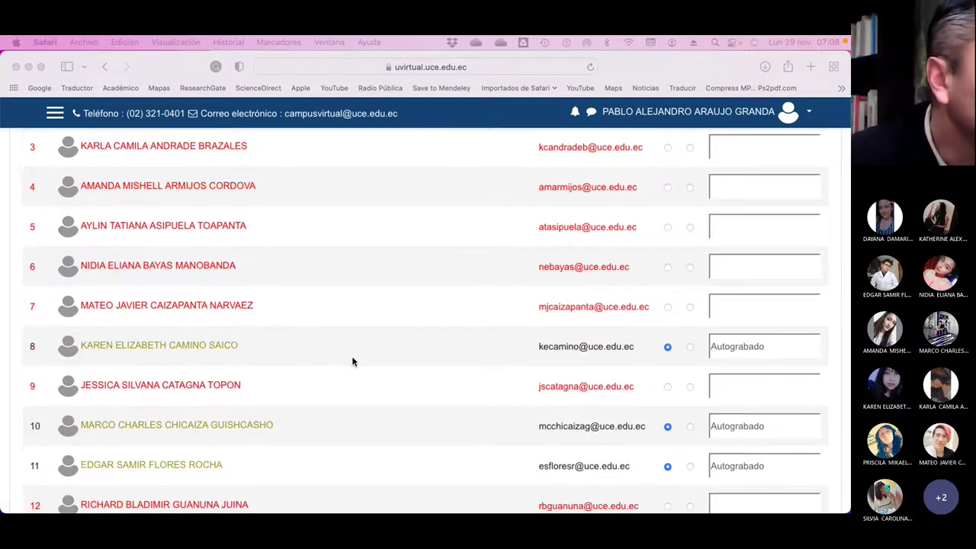
pyautogui.scroll(-2, 336, 363)
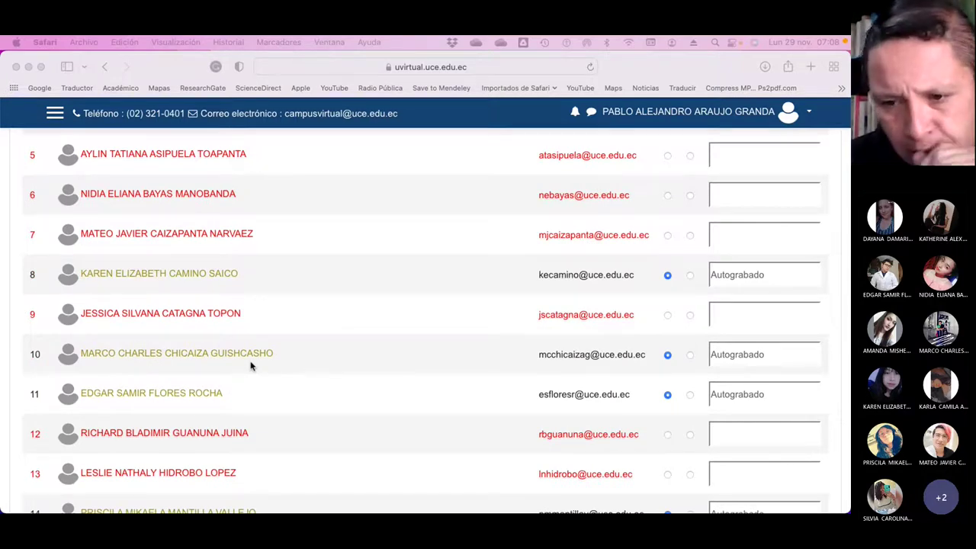
pyautogui.scroll(-3, 393, 356)
pyautogui.scroll(-2, 393, 356)
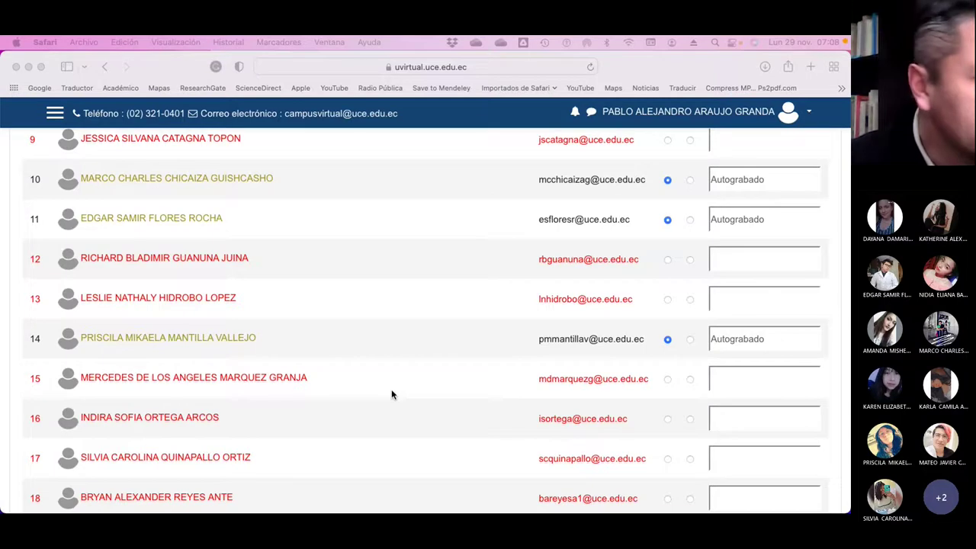
pyautogui.scroll(-3, 391, 394)
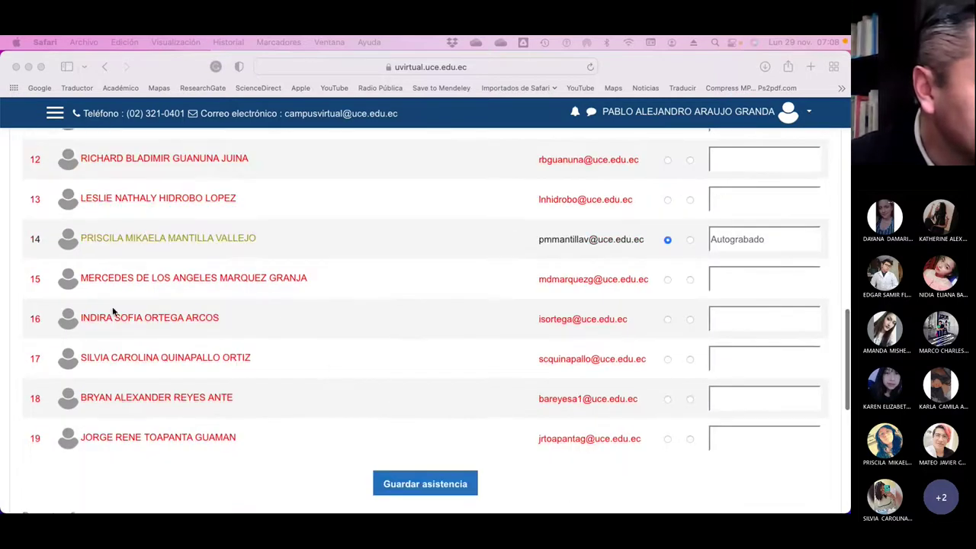
pyautogui.scroll(8, 364, 333)
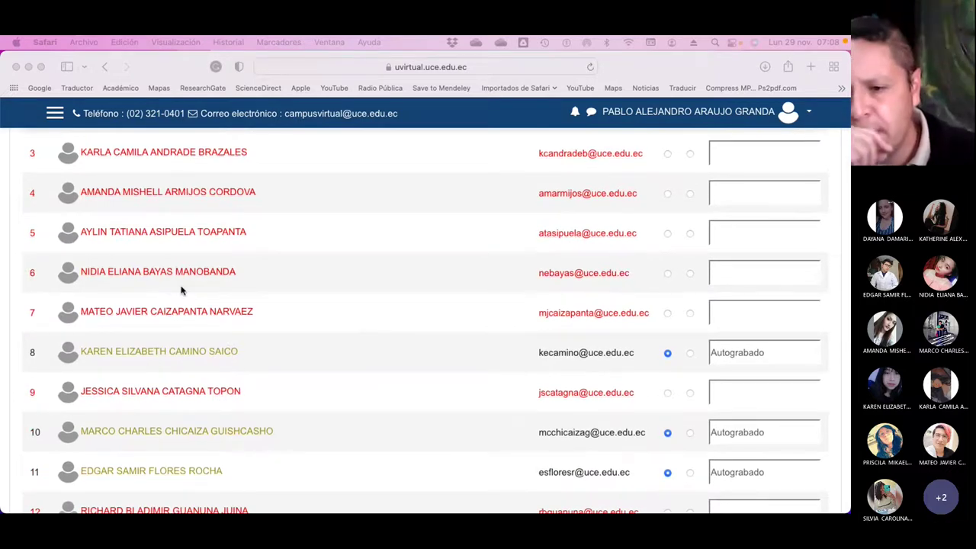
pyautogui.scroll(-5, 384, 318)
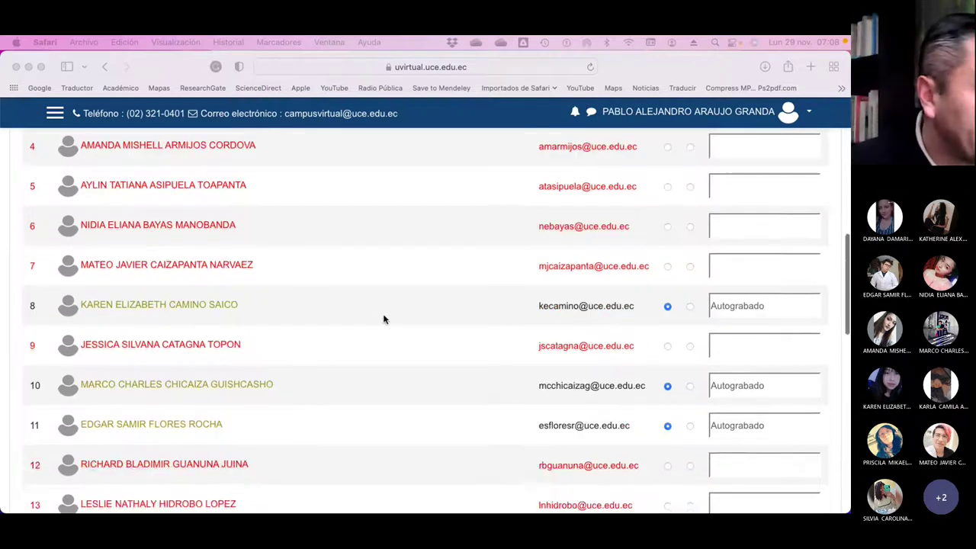
# Step: Check the rest of the session's student list, reload the page, and save the attendance
pyautogui.scroll(-2, 384, 319)
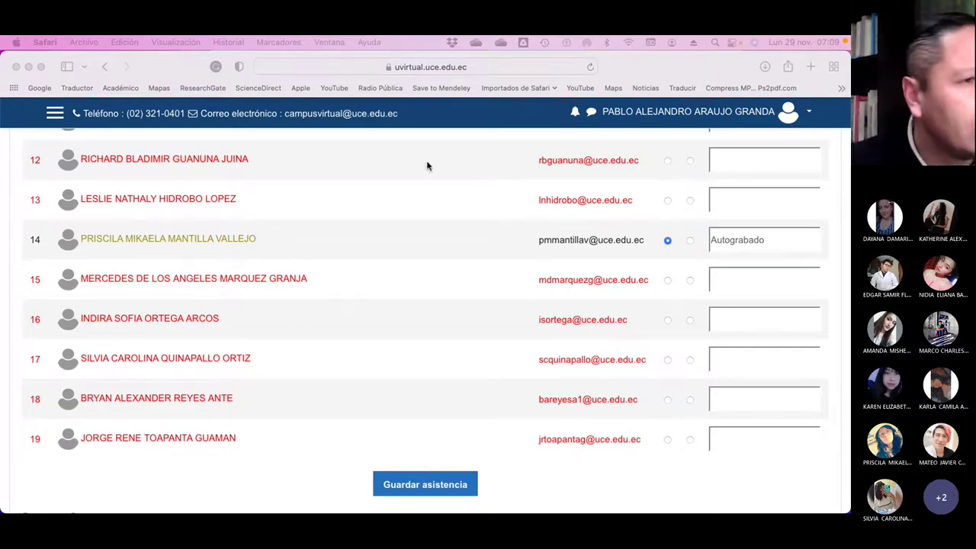
pyautogui.click(591, 68)
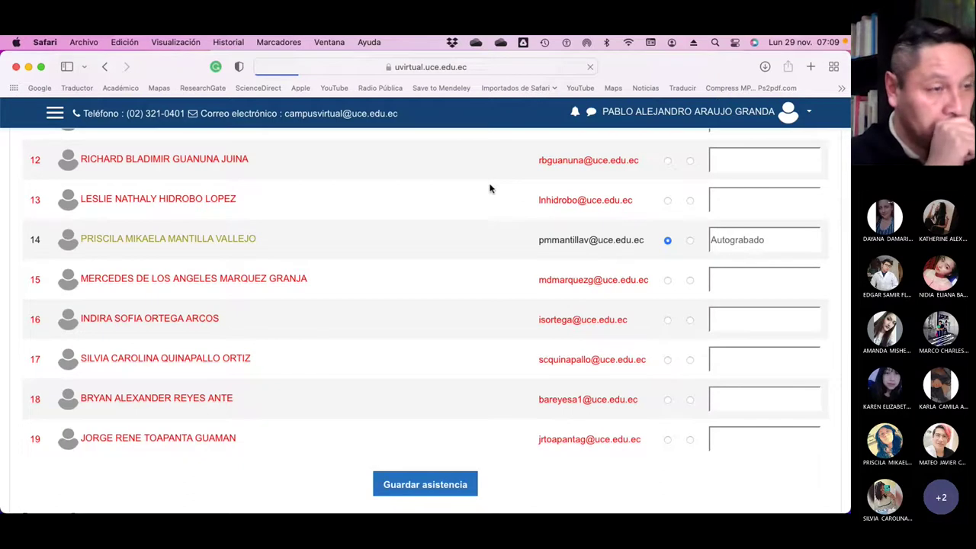
pyautogui.click(419, 480)
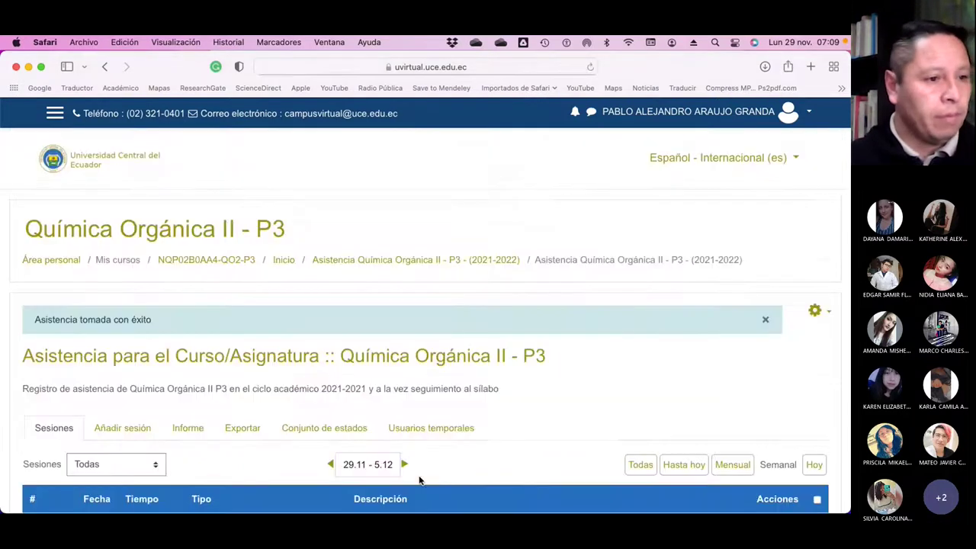
# Step: Reopen the attendance record of the 29.11.21 7AM - 9AM session and show its student list without pagination
pyautogui.scroll(-4, 517, 418)
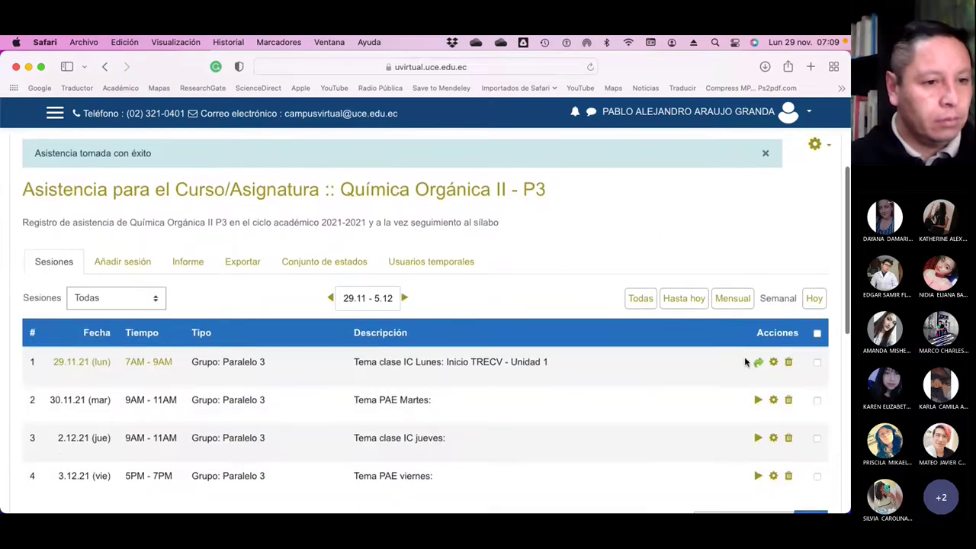
pyautogui.click(759, 363)
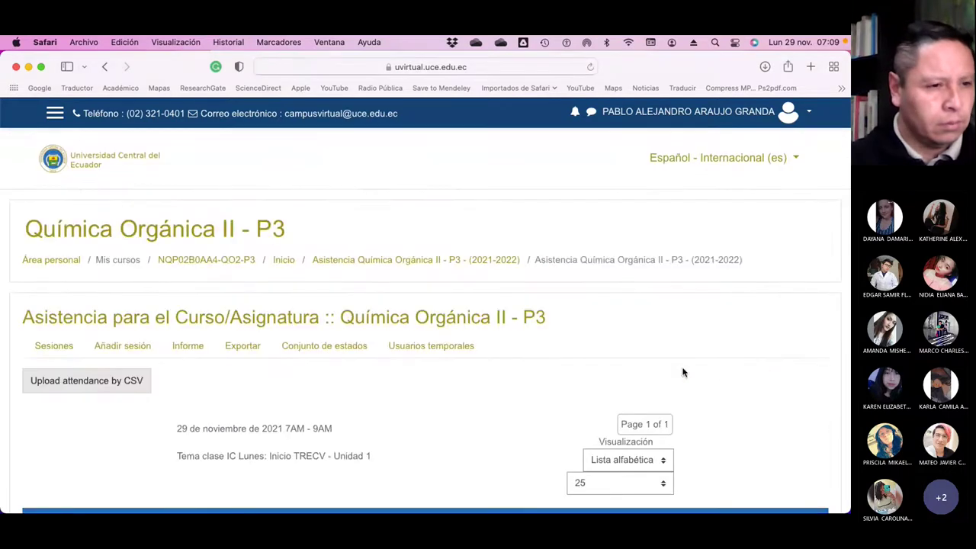
pyautogui.click(654, 480)
pyautogui.click(645, 465)
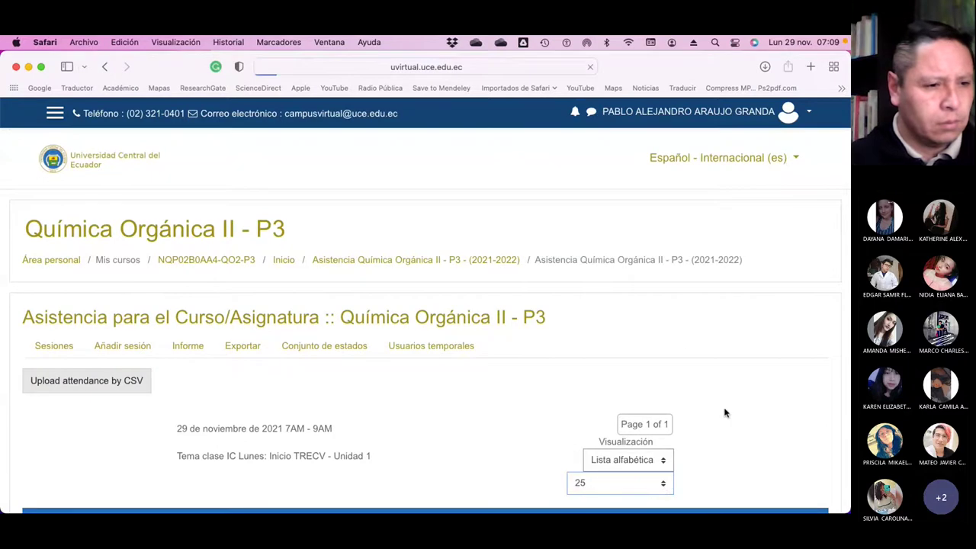
# Step: Review the session's student list from first to last, checking whose attendance is self-recorded and whose is still missing
pyautogui.scroll(-10, 725, 412)
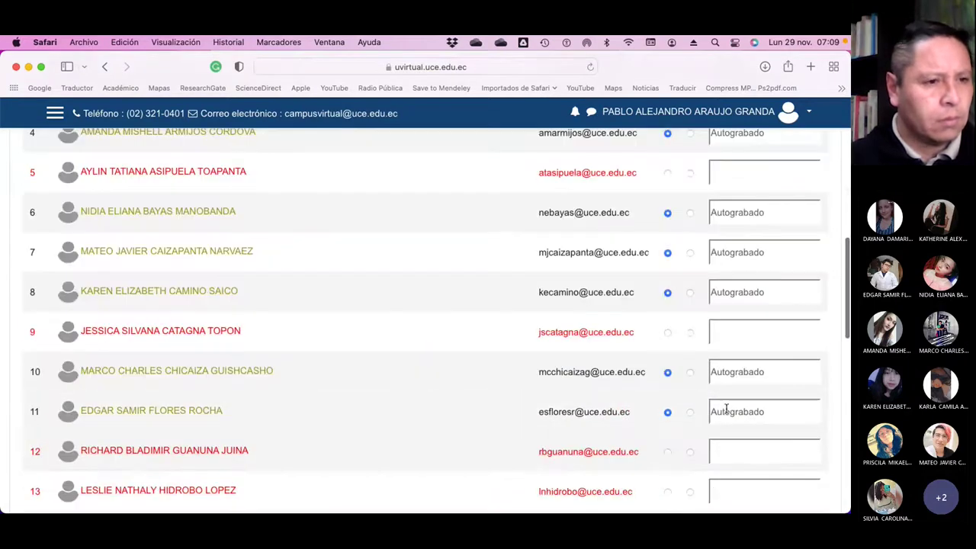
pyautogui.scroll(-8, 727, 412)
pyautogui.scroll(5, 727, 412)
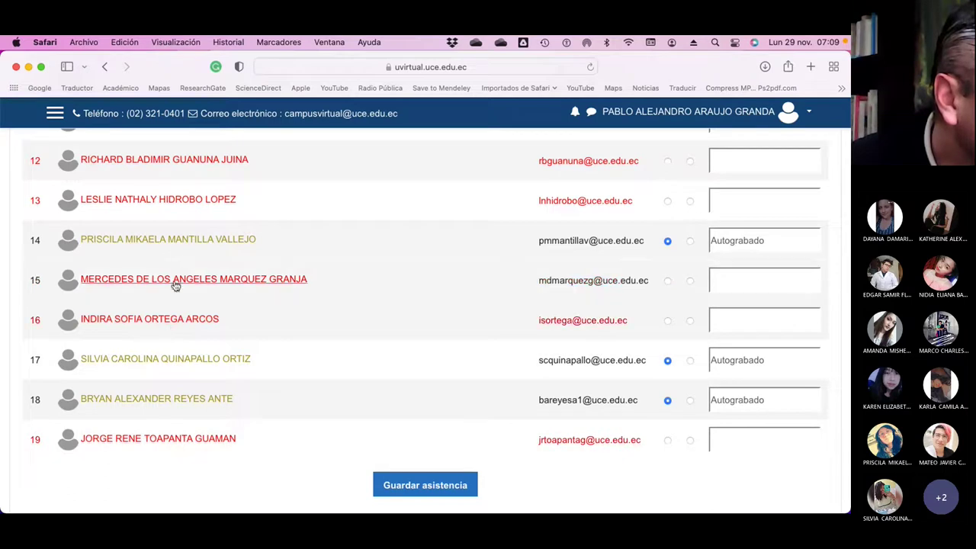
pyautogui.scroll(1, 409, 276)
pyautogui.scroll(5, 410, 276)
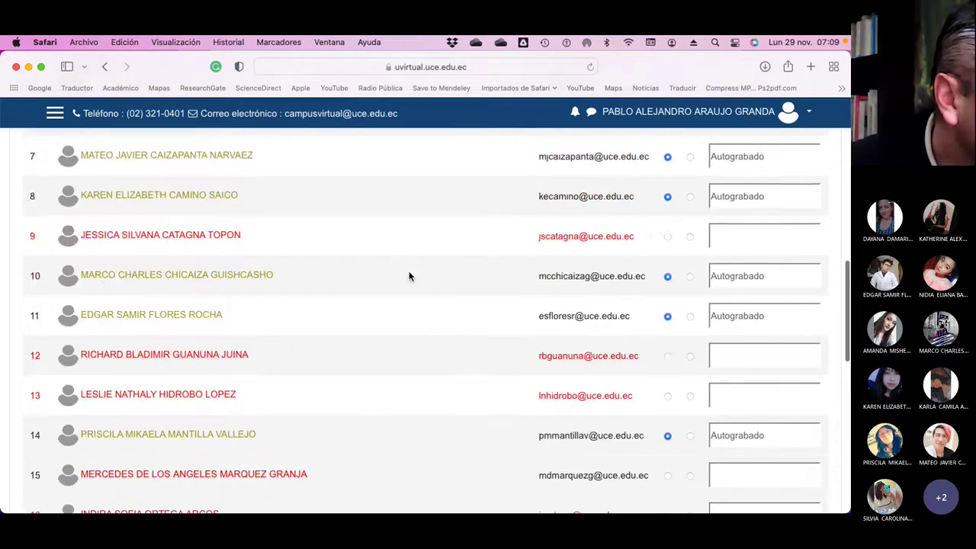
pyautogui.scroll(4, 424, 304)
pyautogui.scroll(5, 348, 303)
pyautogui.scroll(-3, 450, 338)
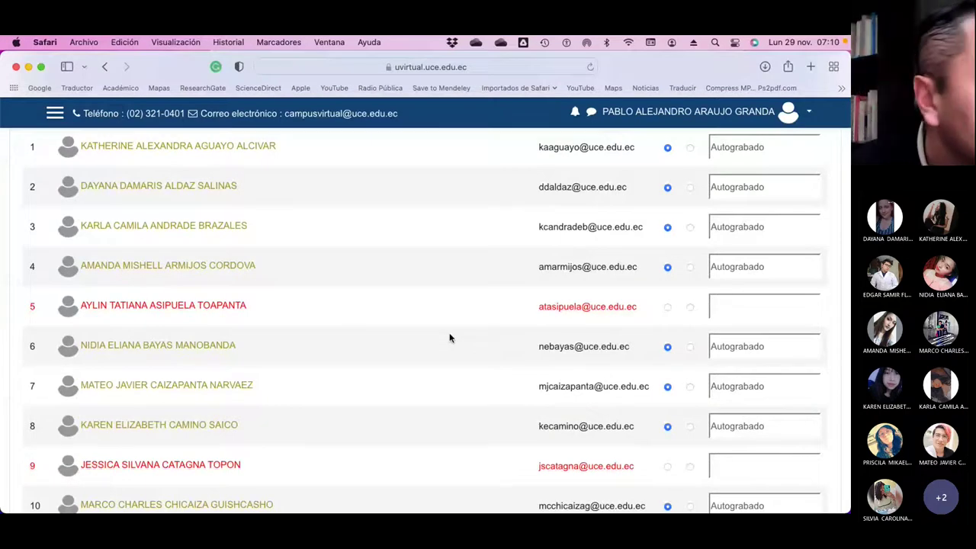
pyautogui.scroll(-10, 450, 338)
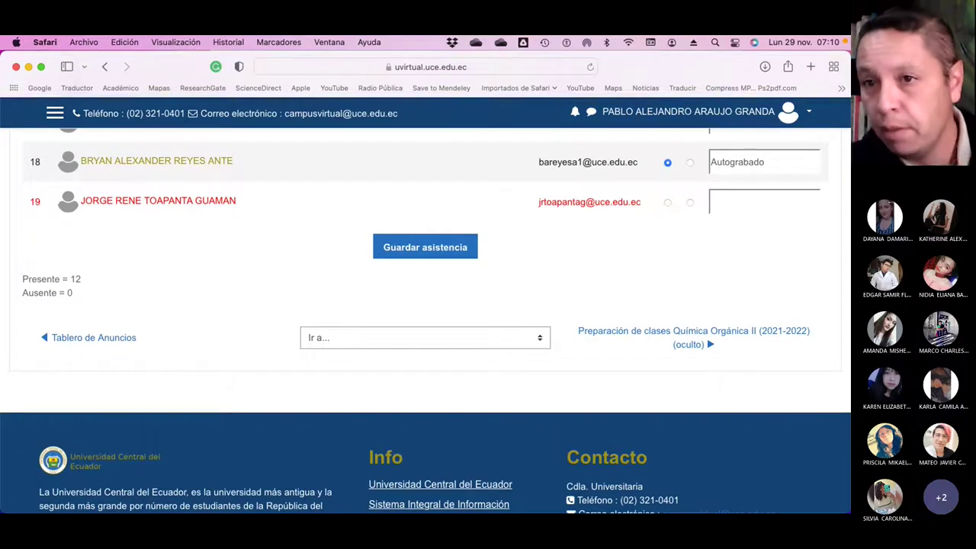
# Step: Check the meeting participants in Microsoft Teams and save the session's attendance in the browser
pyautogui.press('super+Tab')
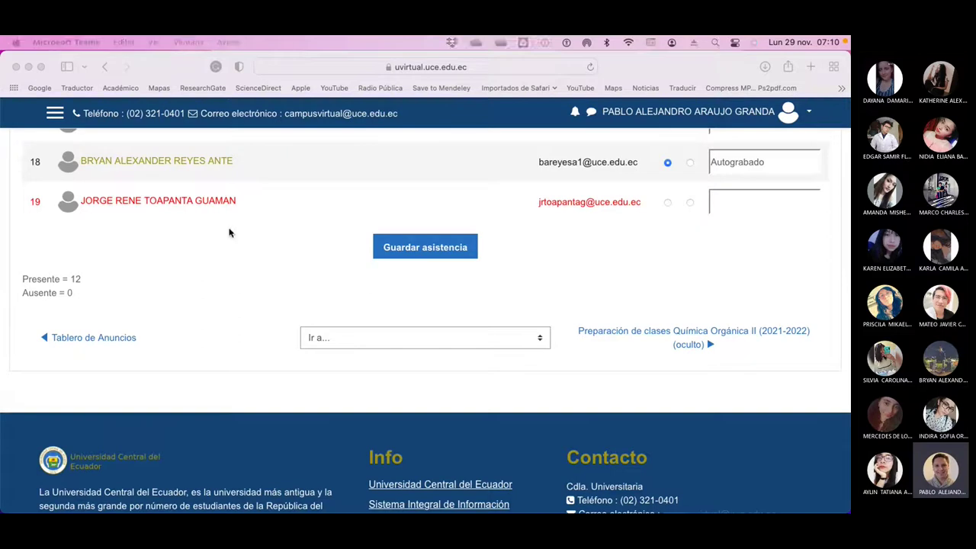
pyautogui.click(447, 251)
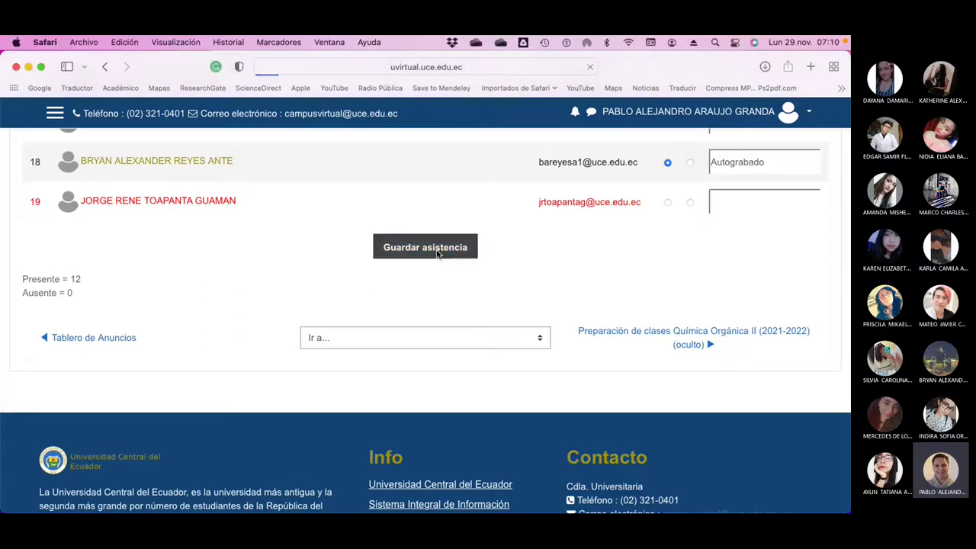
# Step: Open the saved 29.11.21 session record again without pagination and check which students still lack an attendance status
pyautogui.scroll(-5, 633, 316)
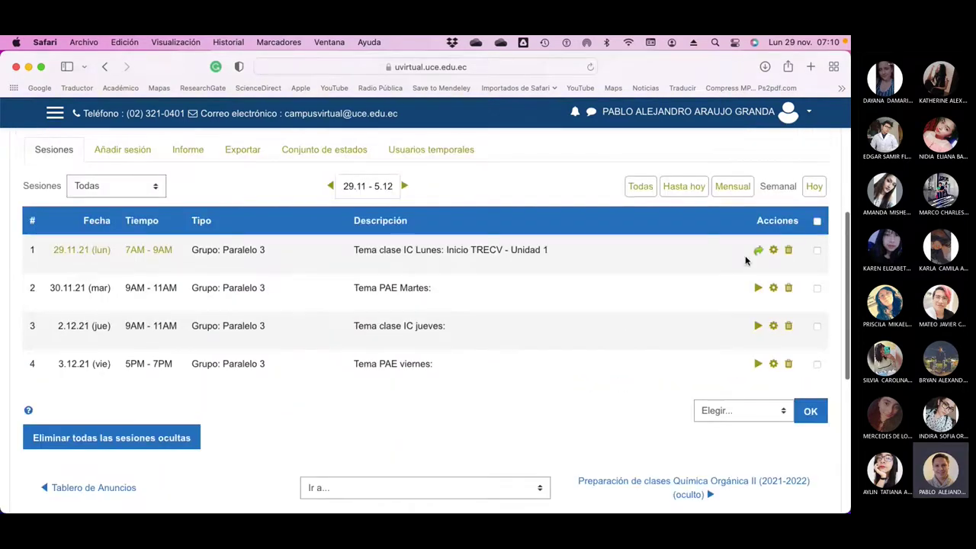
pyautogui.click(757, 252)
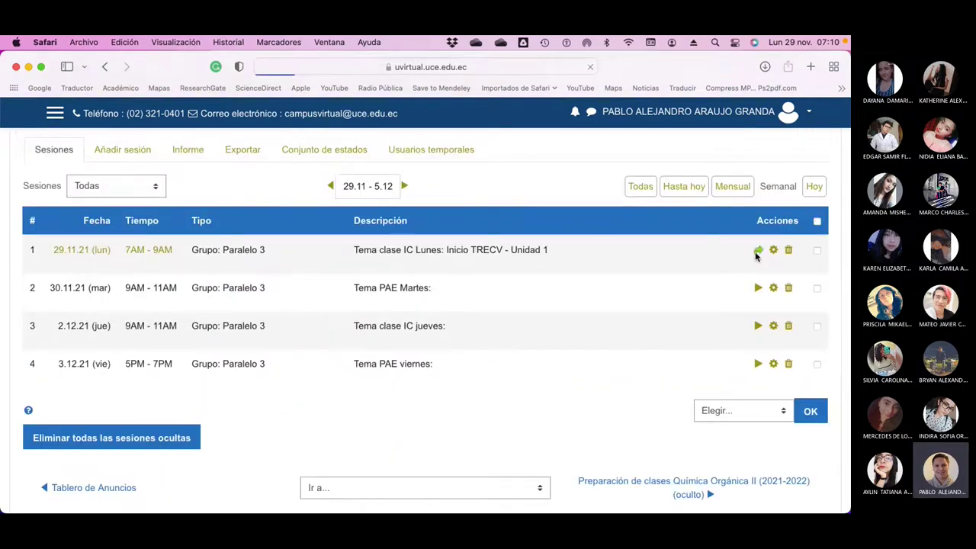
pyautogui.scroll(-5, 621, 312)
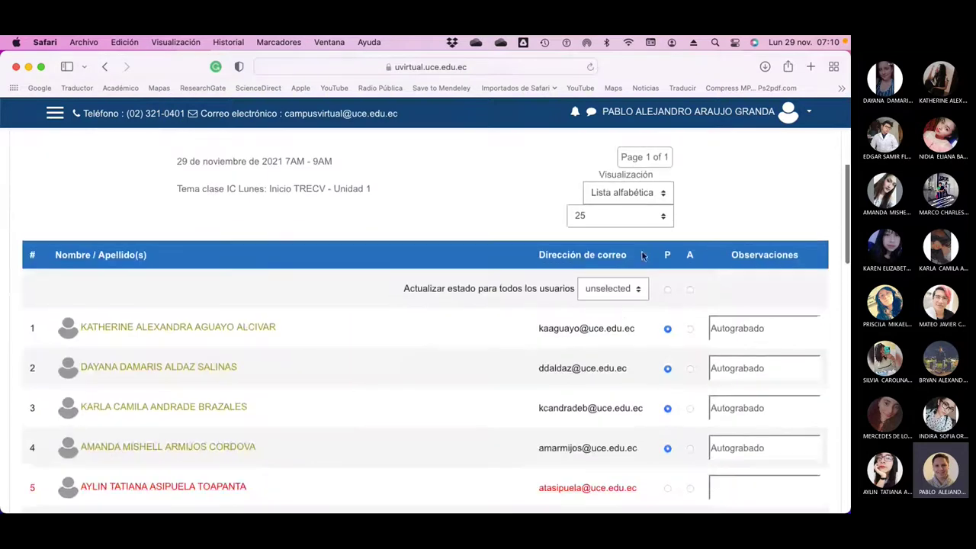
pyautogui.click(659, 219)
pyautogui.click(636, 197)
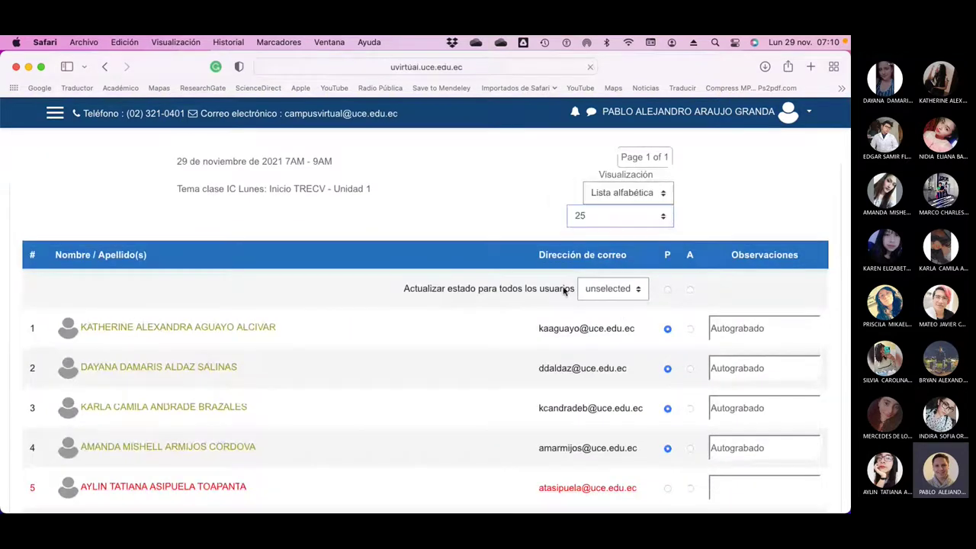
pyautogui.scroll(-15, 425, 345)
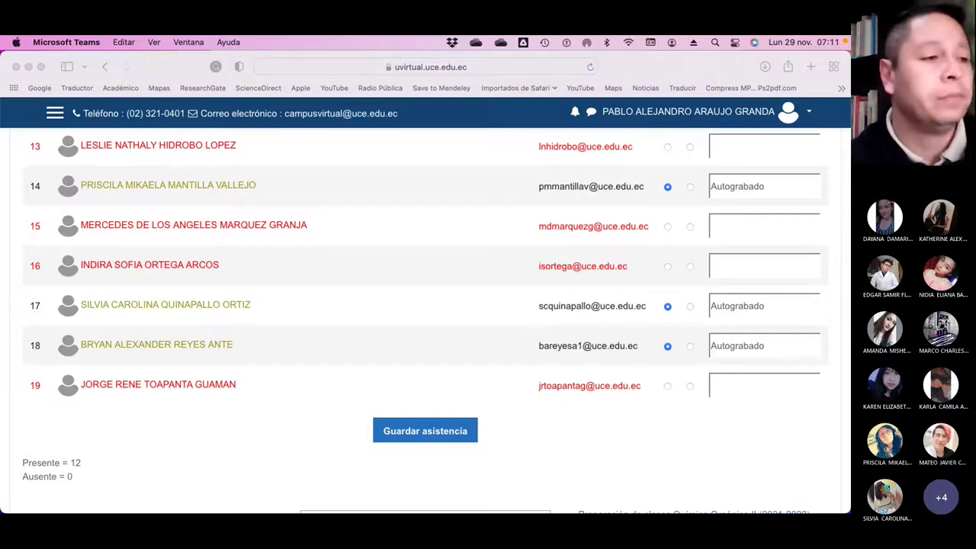
# Step: Save the attendance and reopen the 29.11.21 session record to view the refreshed end of the student list
pyautogui.click(429, 433)
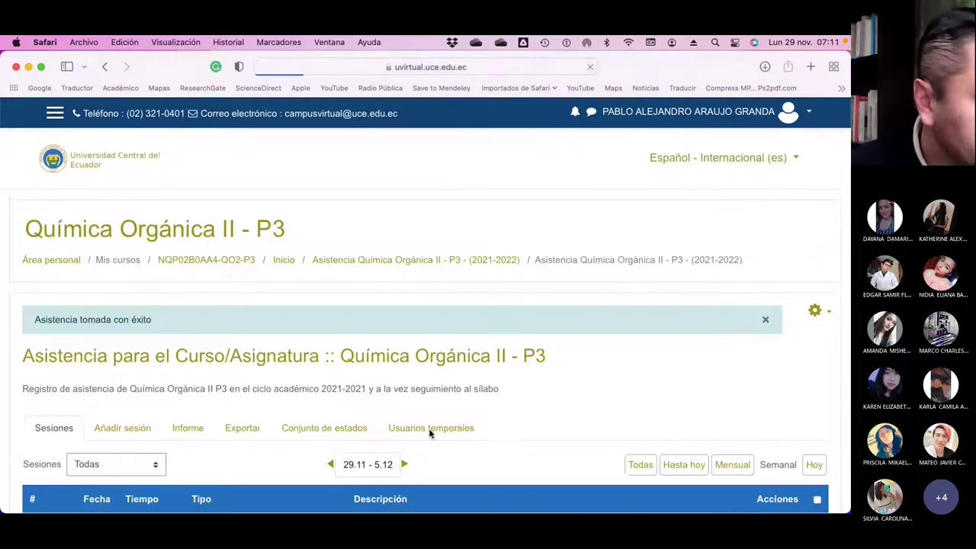
pyautogui.scroll(-3, 463, 429)
pyautogui.click(758, 281)
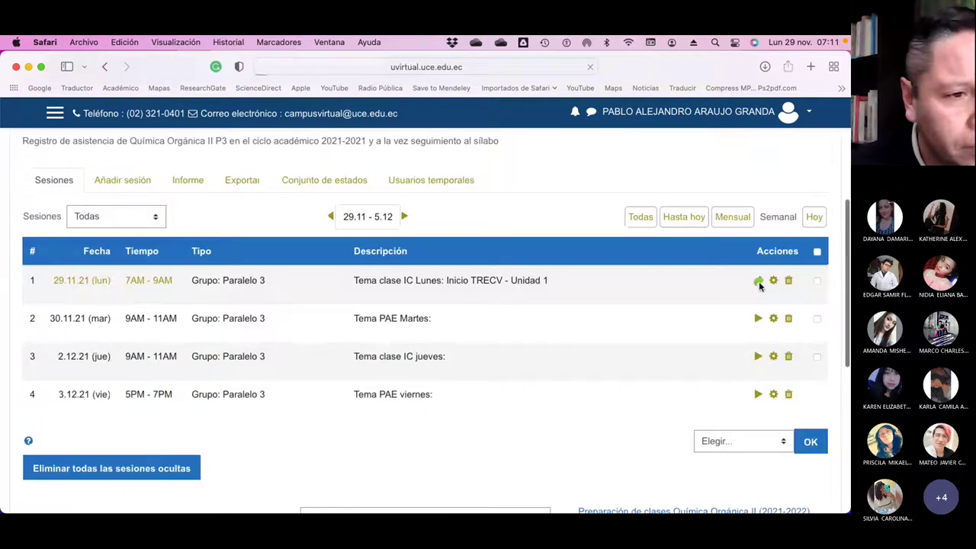
pyautogui.scroll(-15, 556, 334)
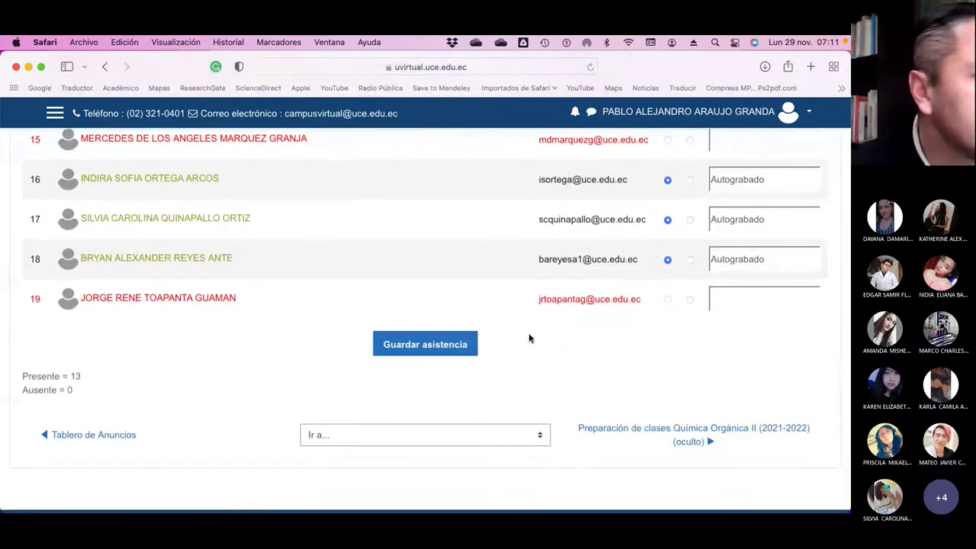
# Step: Recheck the whole student list for missing attendance and save the session's attendance
pyautogui.scroll(3, 529, 338)
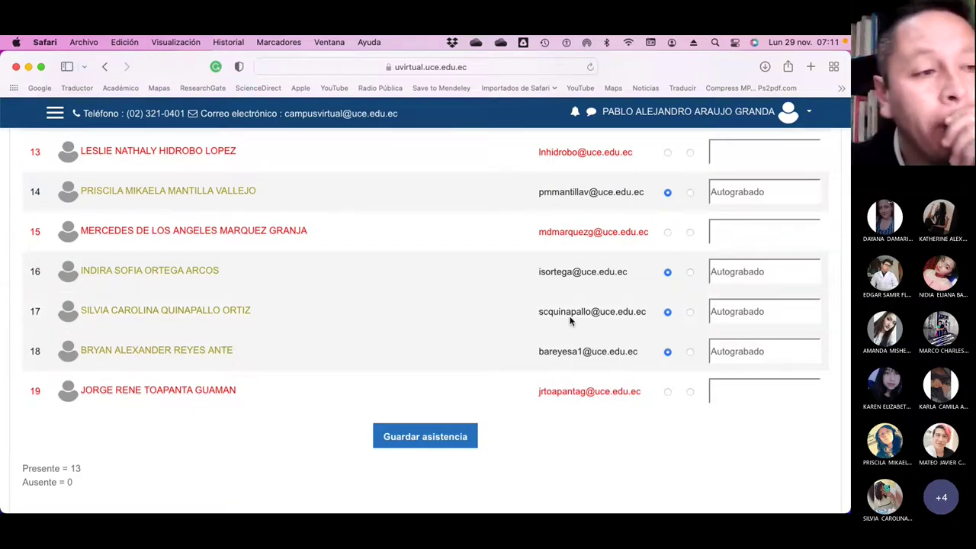
pyautogui.scroll(-3, 571, 321)
pyautogui.scroll(10, 570, 321)
pyautogui.scroll(-15, 571, 321)
pyautogui.scroll(6, 568, 319)
pyautogui.click(456, 314)
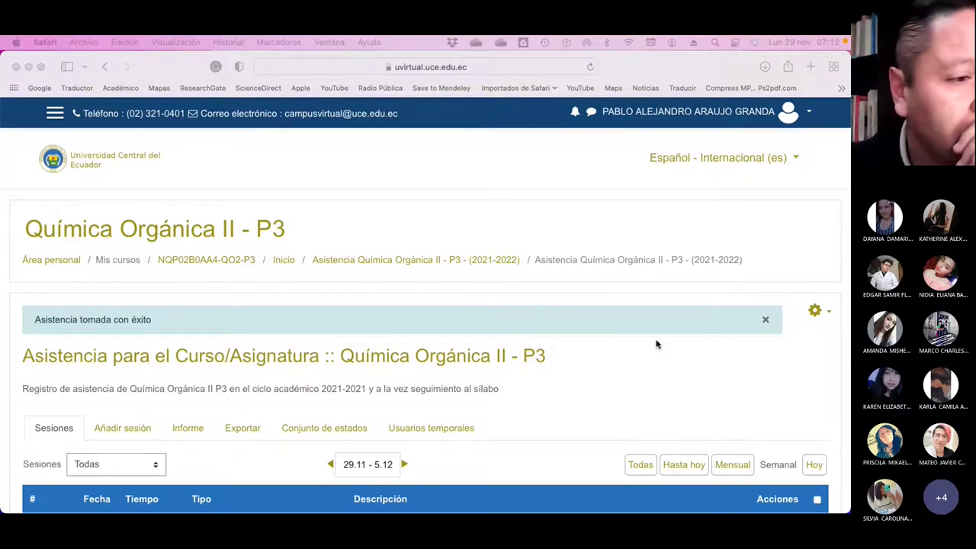
# Step: Reopen the 29.11.21 session's attendance record and compare its student list with the meeting participants in Microsoft Teams
pyautogui.scroll(-3, 656, 342)
pyautogui.click(759, 365)
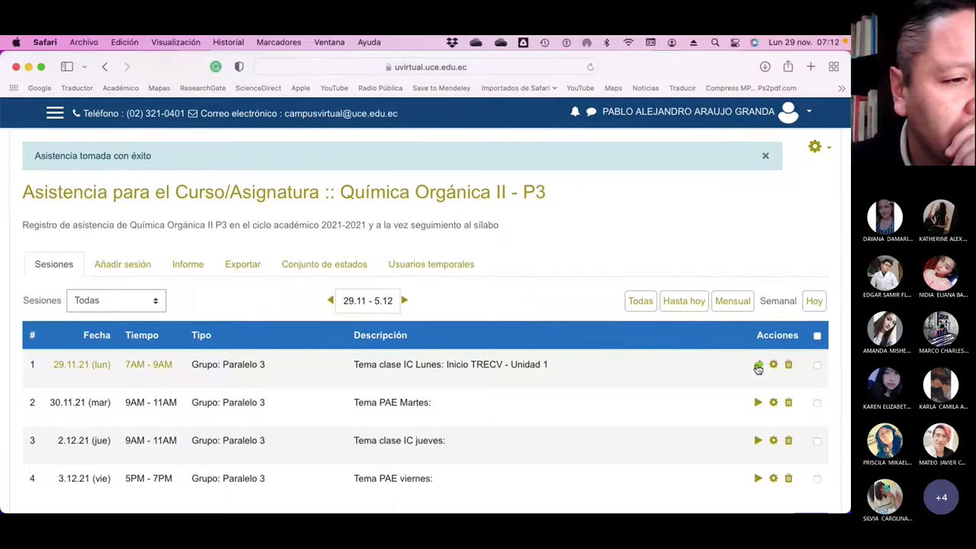
pyautogui.scroll(-5, 673, 387)
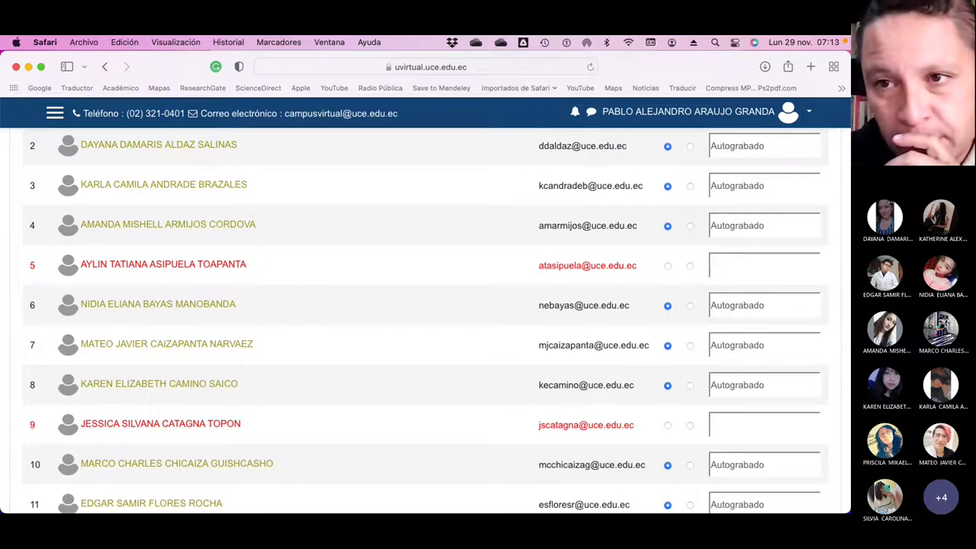
pyautogui.press('super+Tab')
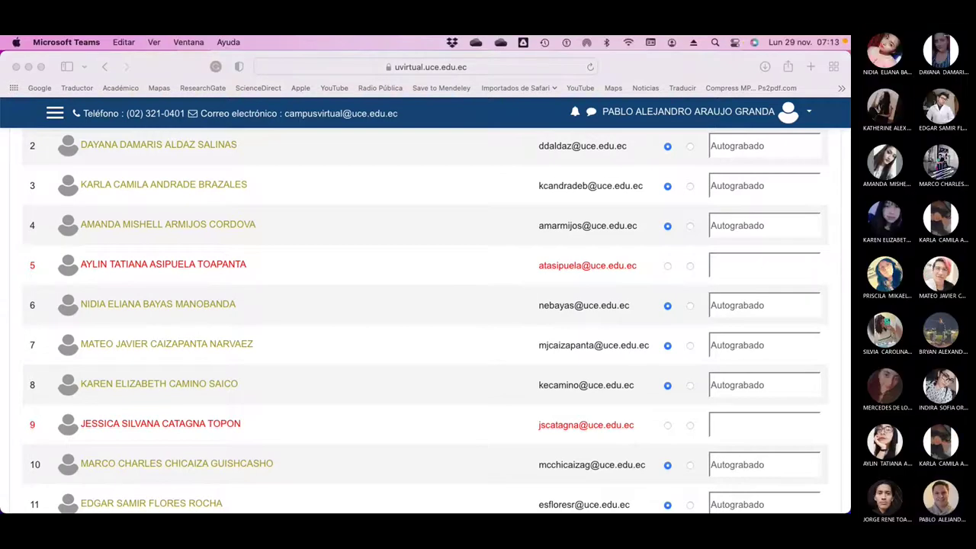
# Step: Mark the students in rows 5 and 9 of the attendance list as absent (A)
pyautogui.click(693, 270)
pyautogui.click(690, 267)
pyautogui.scroll(-1, 598, 343)
pyautogui.scroll(-3, 599, 343)
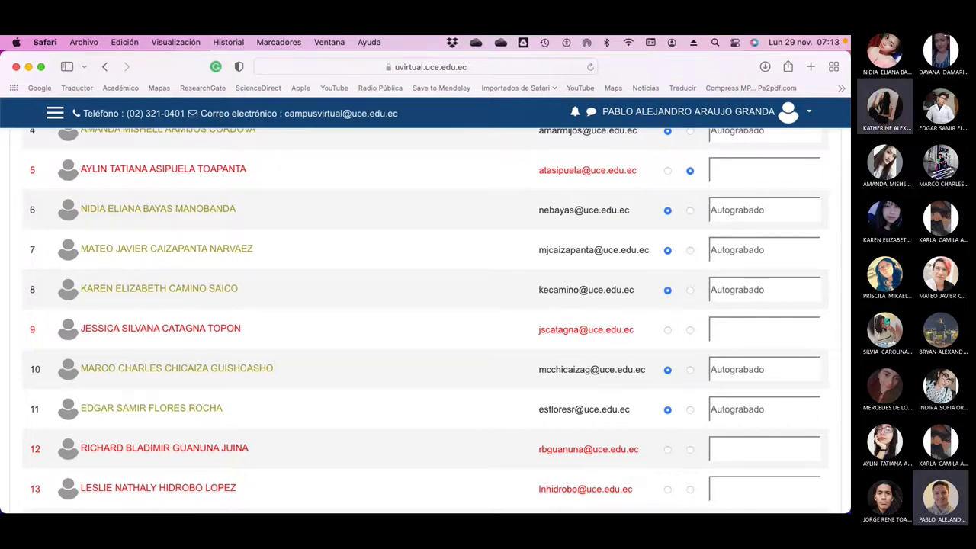
pyautogui.click(690, 331)
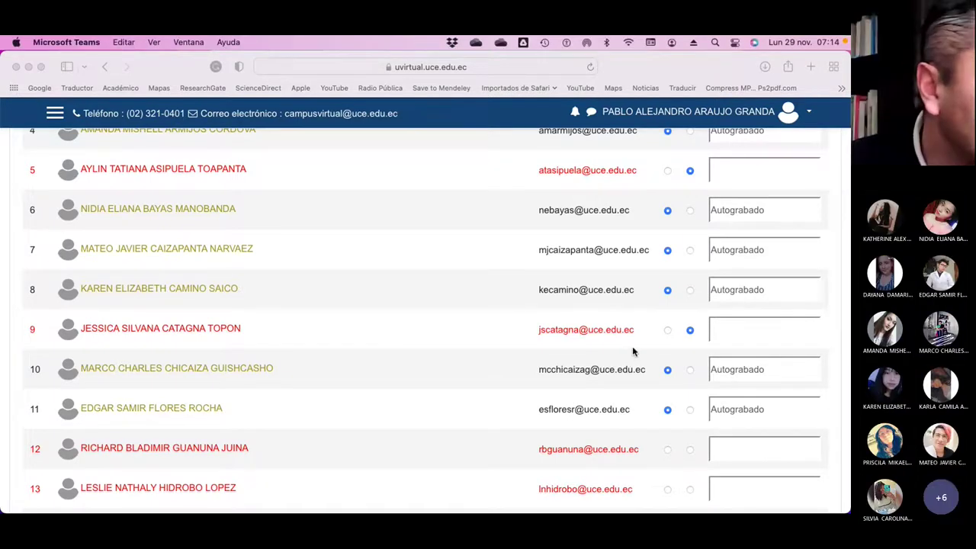
# Step: Set the attendance of the students in rows 12 and 13 to absent (A)
pyautogui.scroll(-4, 628, 354)
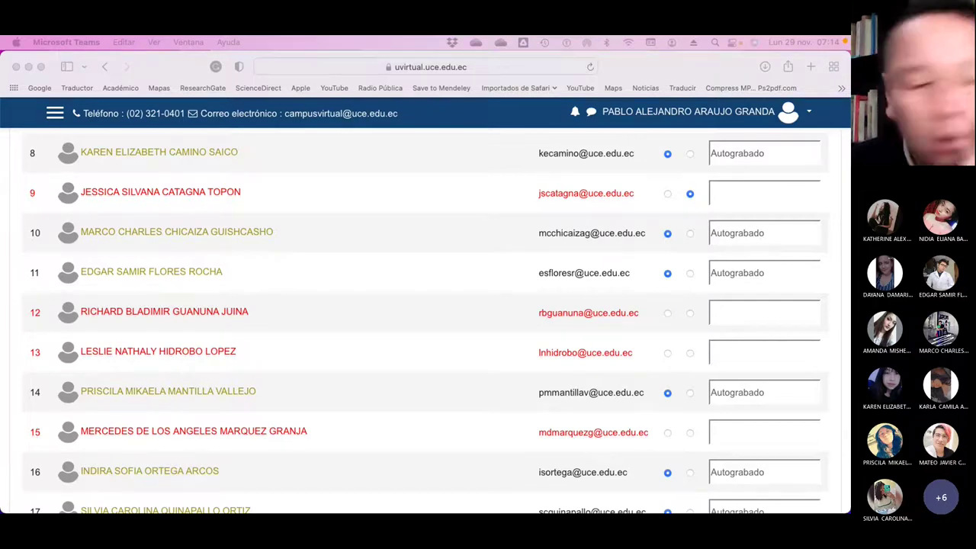
pyautogui.click(689, 318)
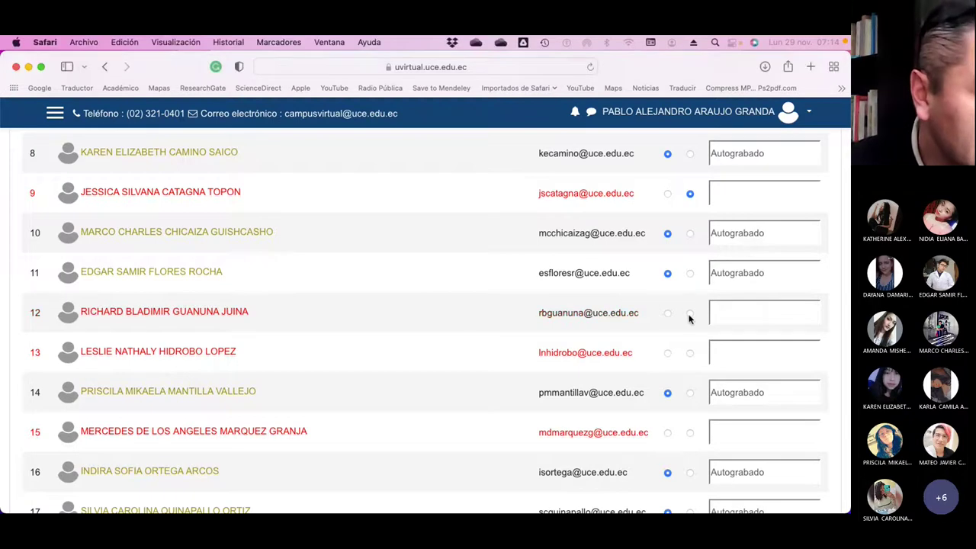
pyautogui.click(690, 315)
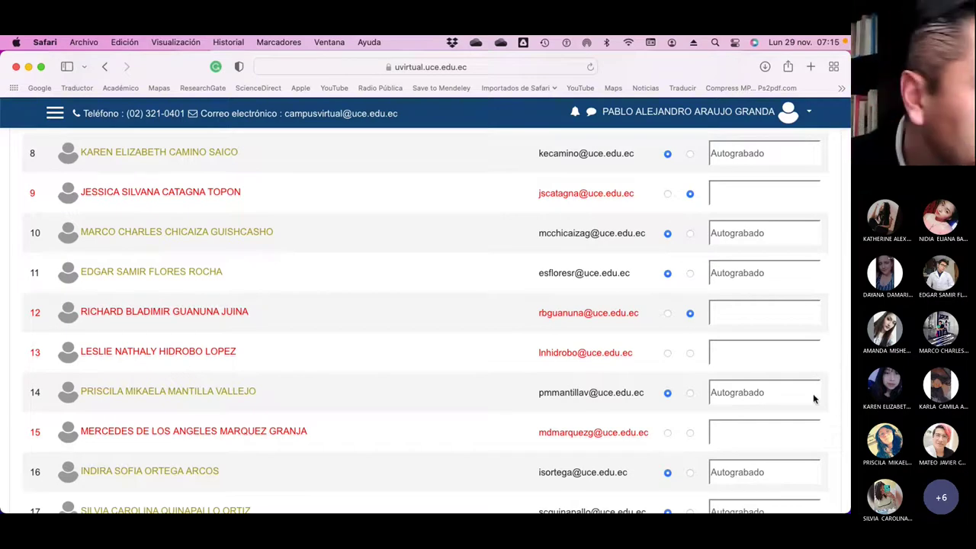
pyautogui.click(691, 354)
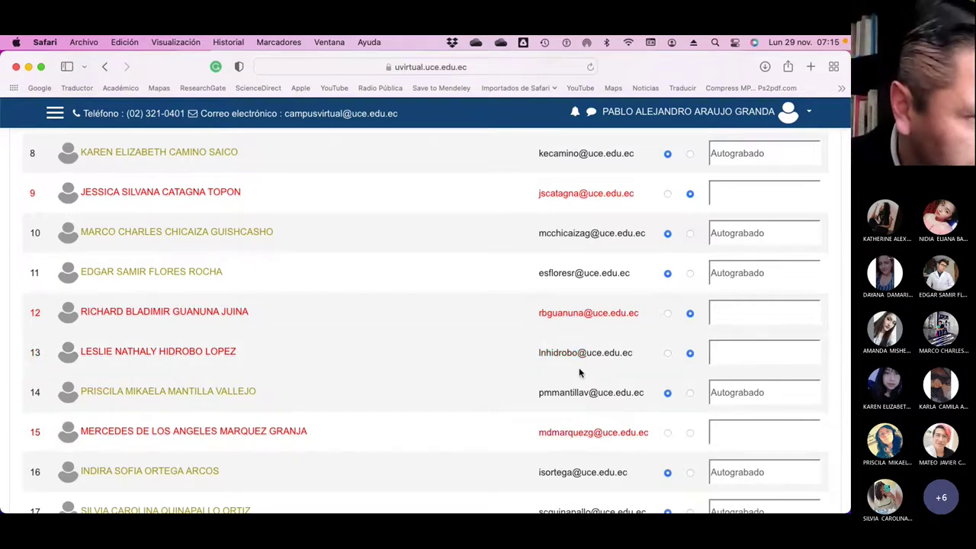
# Step: Mark the student in row 15 of the attendance list as present (P)
pyautogui.scroll(-3, 584, 370)
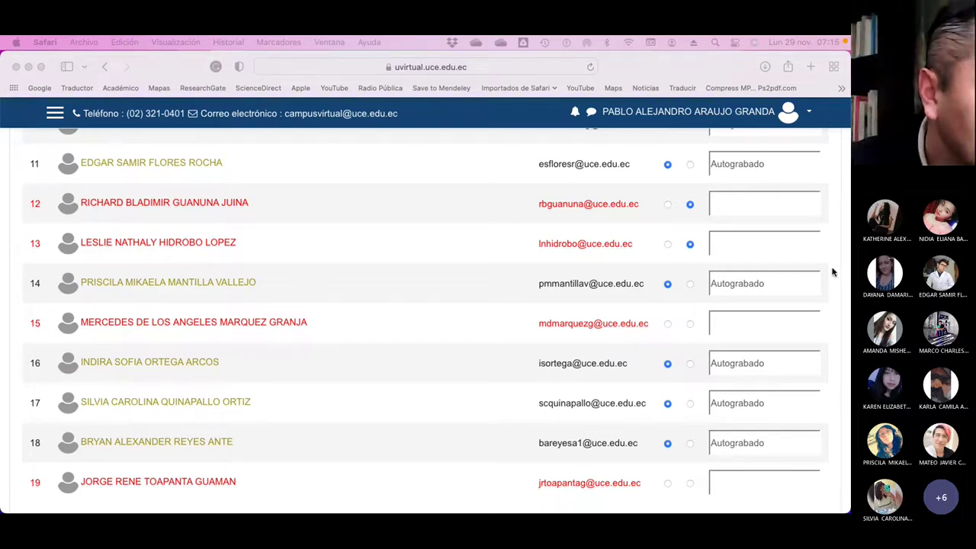
pyautogui.click(667, 324)
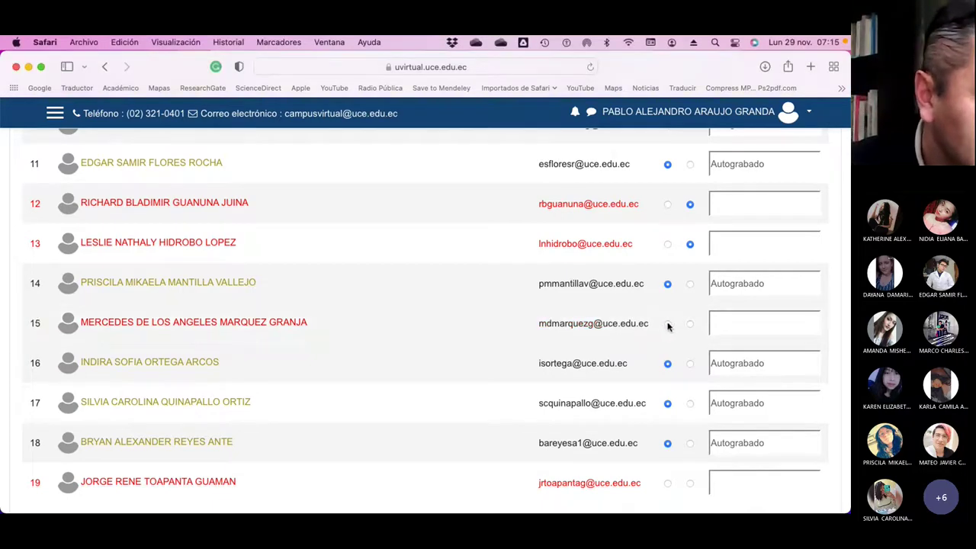
pyautogui.scroll(-3, 629, 340)
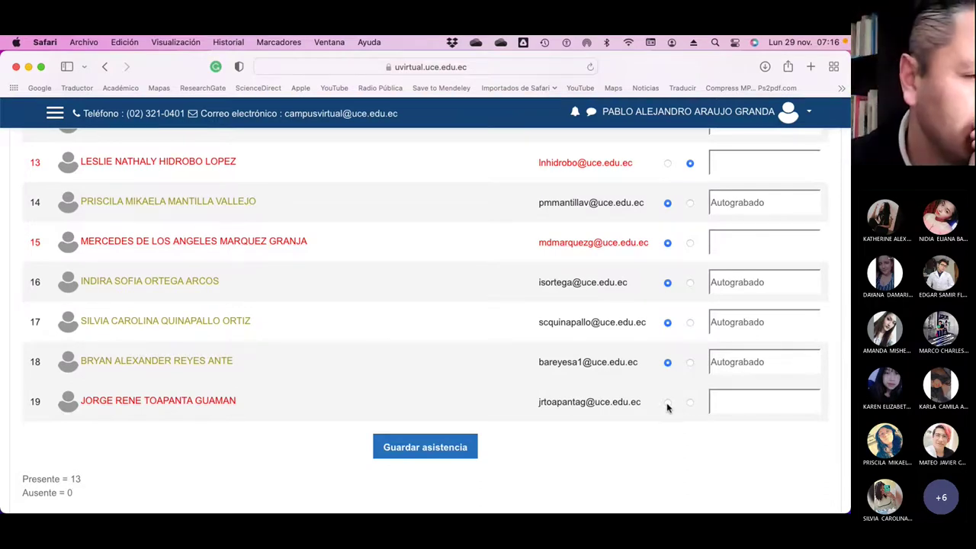
# Step: Mark the student in row 19 of the attendance list as present (P) and save the attendance
pyautogui.click(667, 402)
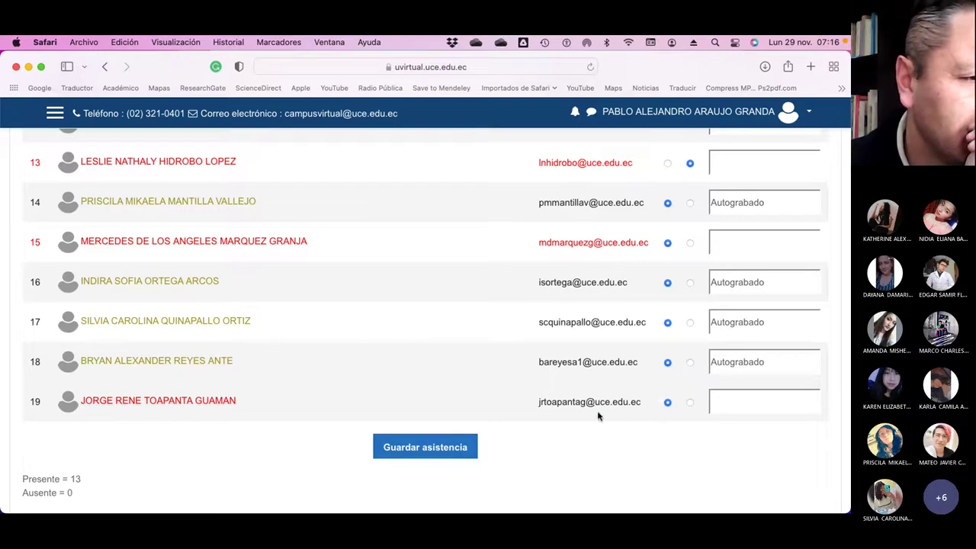
pyautogui.click(437, 454)
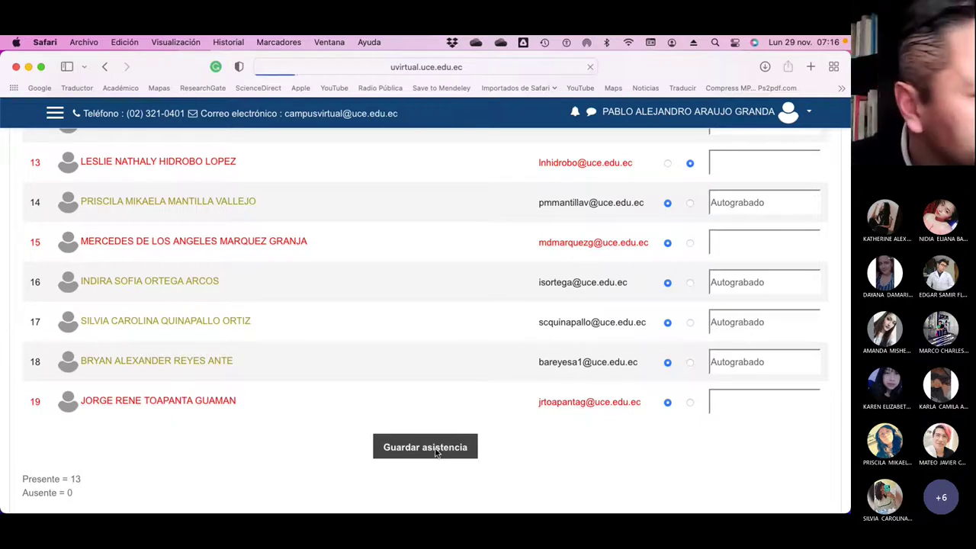
pyautogui.scroll(-10, 560, 445)
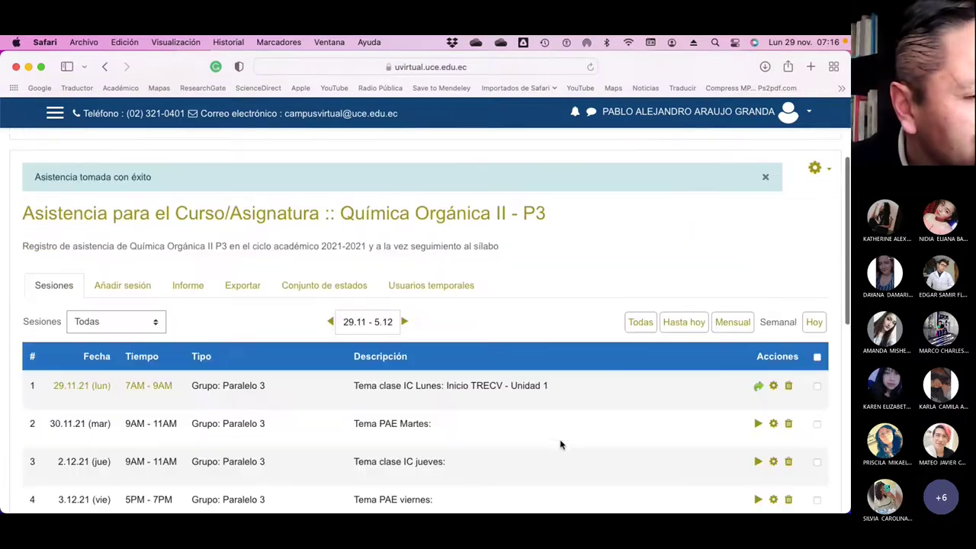
# Step: Reopen the 29.11.21 session's attendance record and set its student list to "No usar paginación"
pyautogui.scroll(5, 561, 445)
pyautogui.scroll(2, 561, 445)
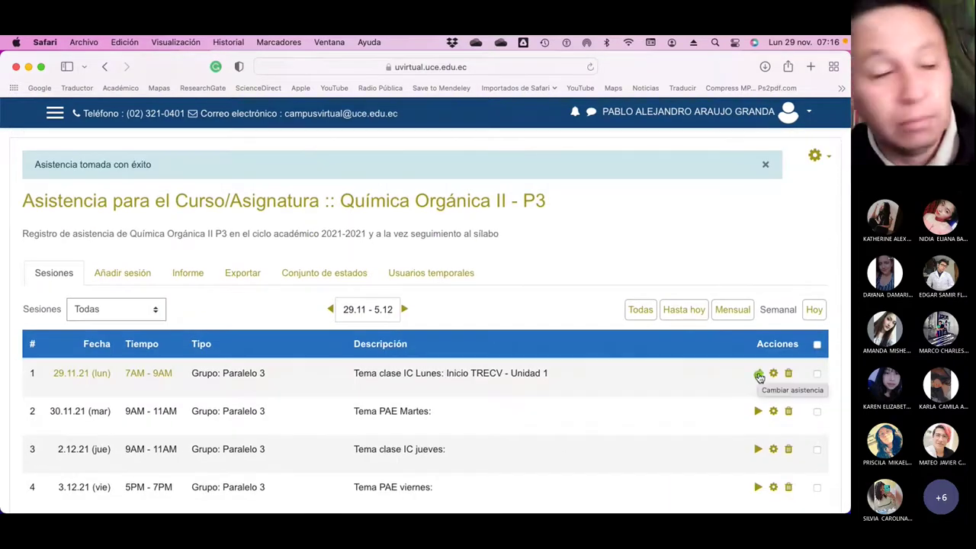
pyautogui.click(759, 374)
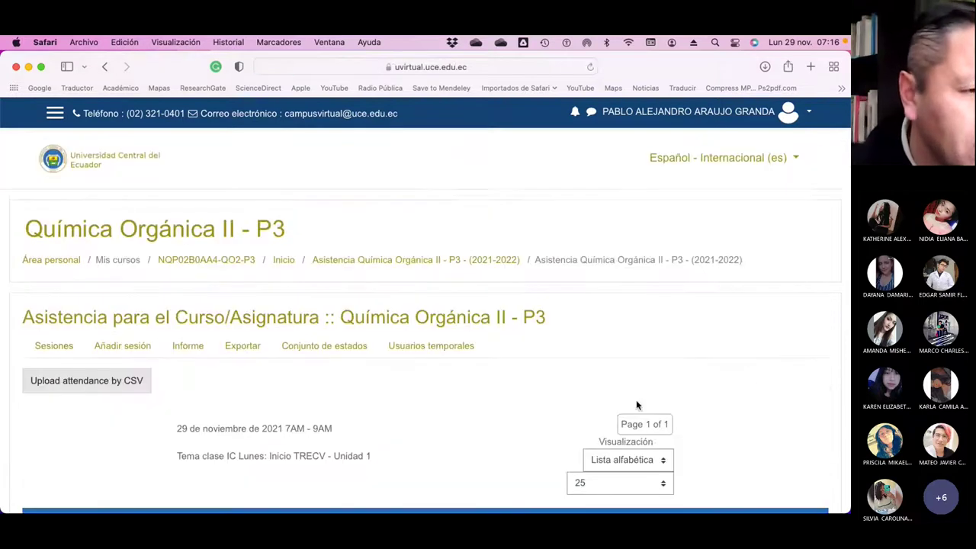
pyautogui.click(653, 486)
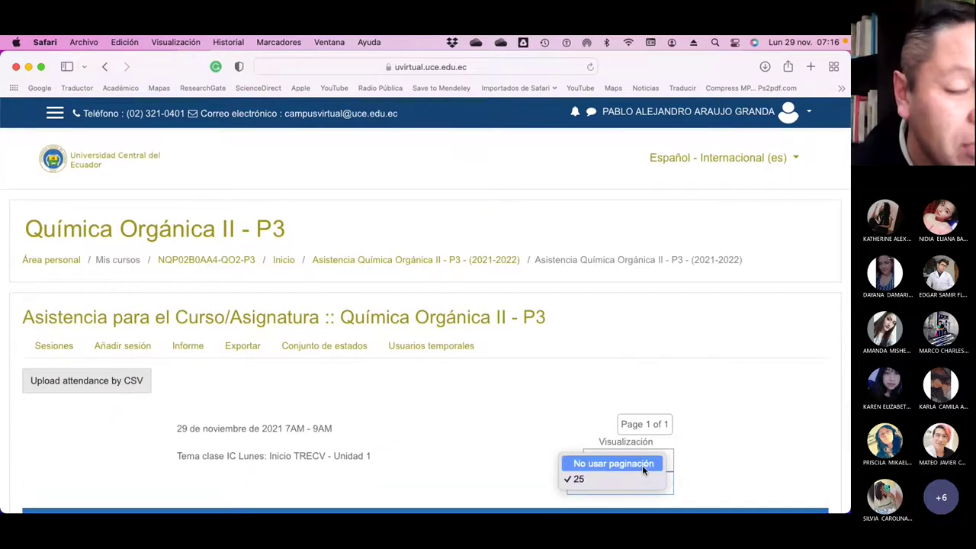
pyautogui.click(642, 463)
# Step: Review the marked statuses and the present and absent totals of the session, and save the attendance again
pyautogui.scroll(-10, 714, 402)
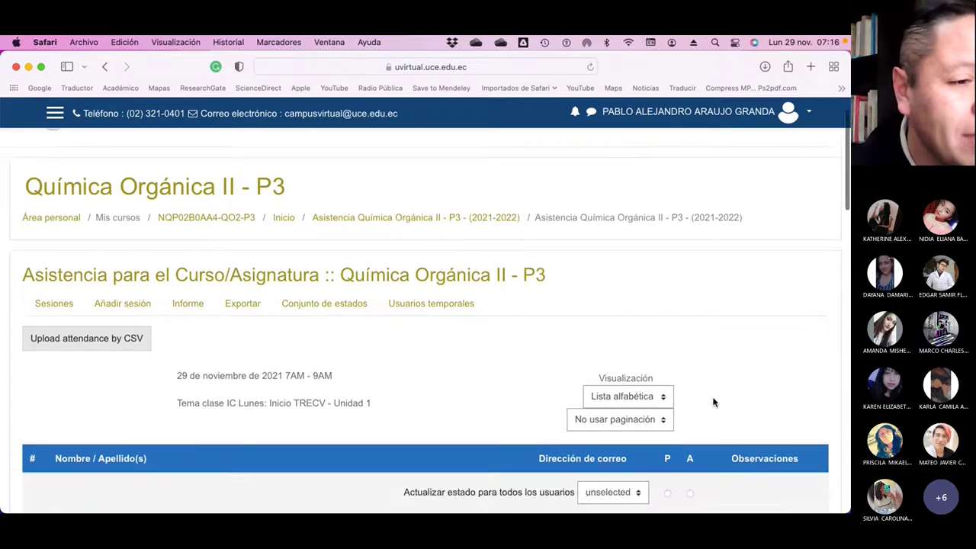
pyautogui.scroll(-8, 714, 398)
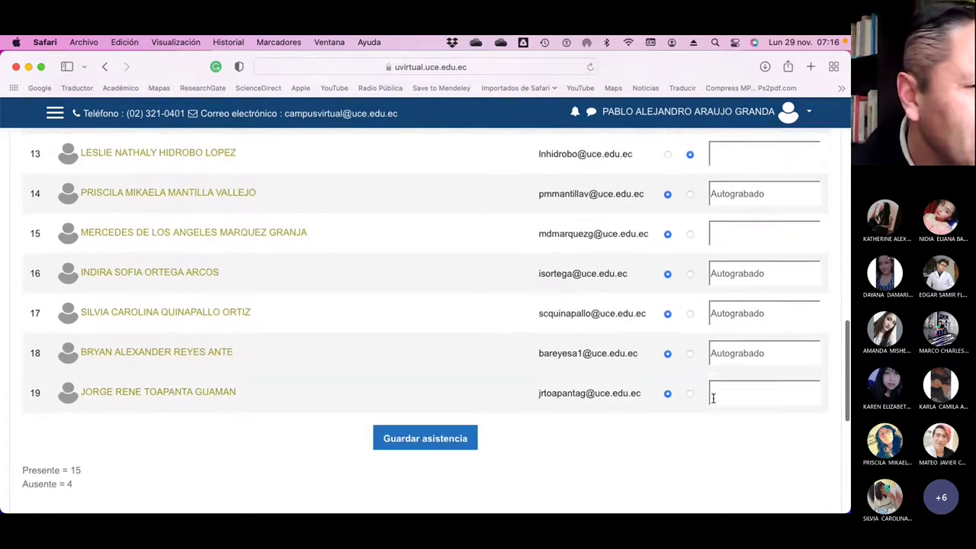
pyautogui.scroll(2, 714, 397)
pyautogui.scroll(-6, 713, 397)
pyautogui.scroll(3, 712, 400)
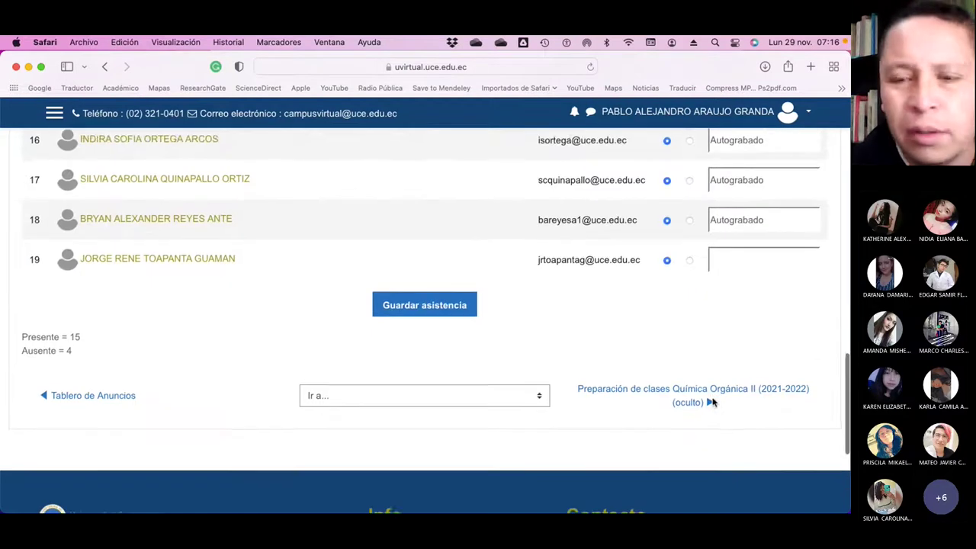
pyautogui.scroll(-1, 713, 403)
pyautogui.click(427, 297)
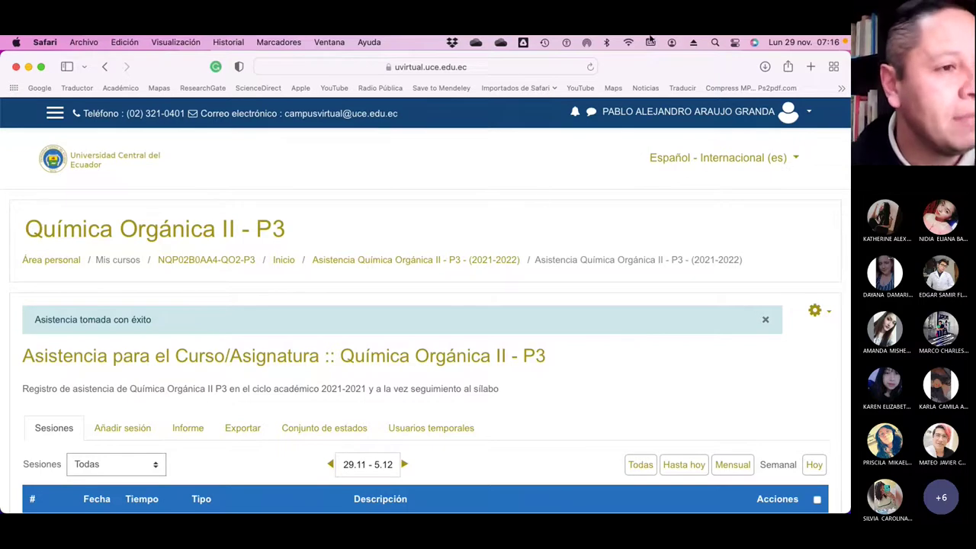
# Step: Open moodle.org in a new browser tab and go to its downloads page
pyautogui.click(811, 68)
pyautogui.write('moodle.')
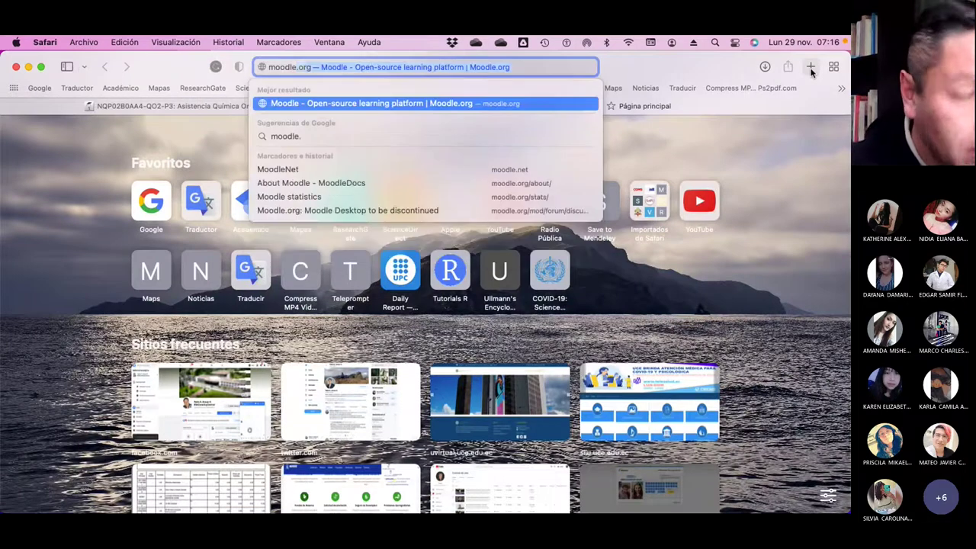
pyautogui.press('Return')
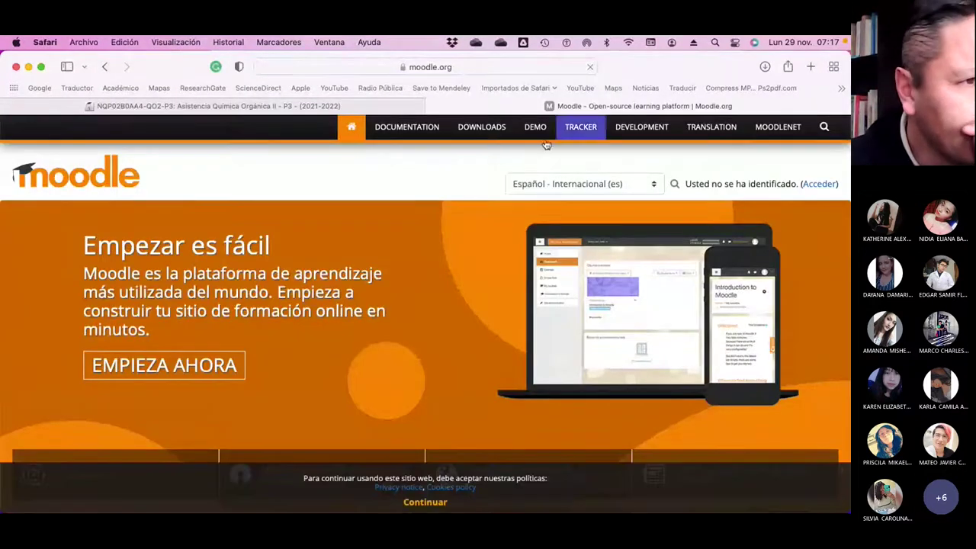
pyautogui.click(475, 127)
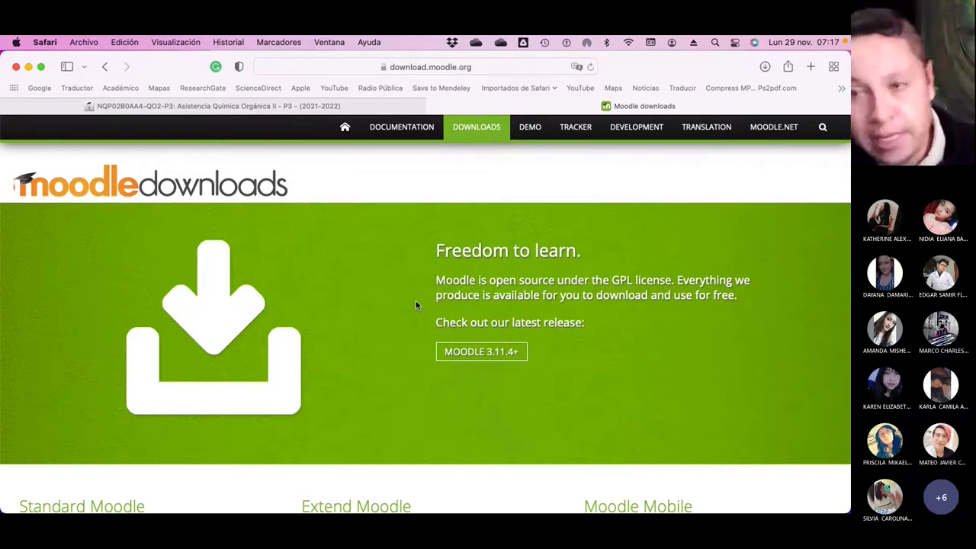
# Step: Enlarge the Moodle Mobile section of the downloads page and open the Moodle Mobile app page from it
pyautogui.scroll(-5, 416, 302)
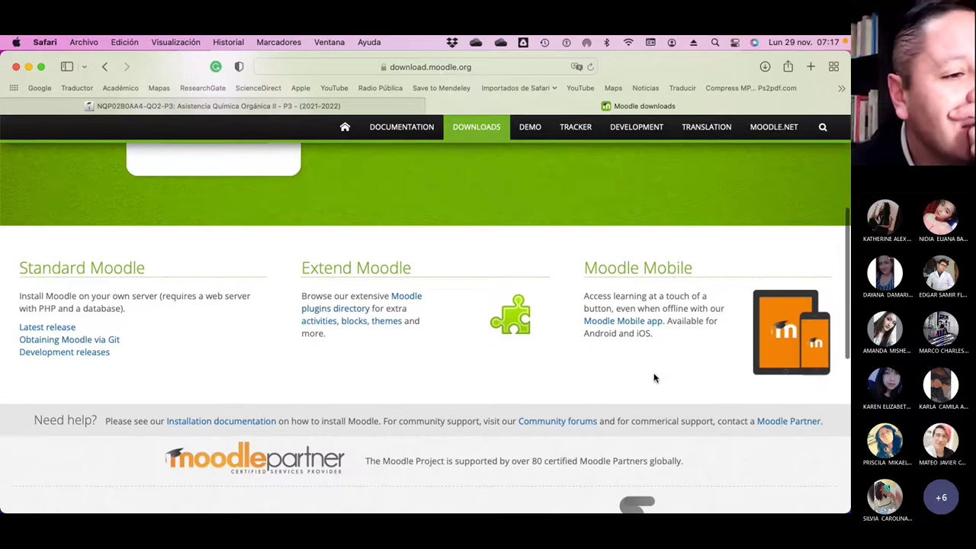
pyautogui.scroll(5, 653, 377)
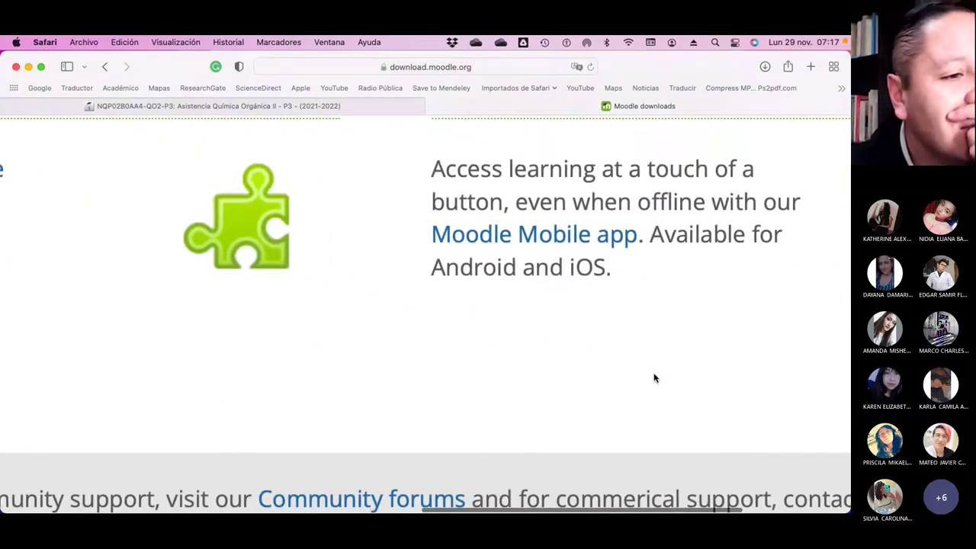
pyautogui.scroll(3, 653, 378)
pyautogui.hscroll(3, 653, 377)
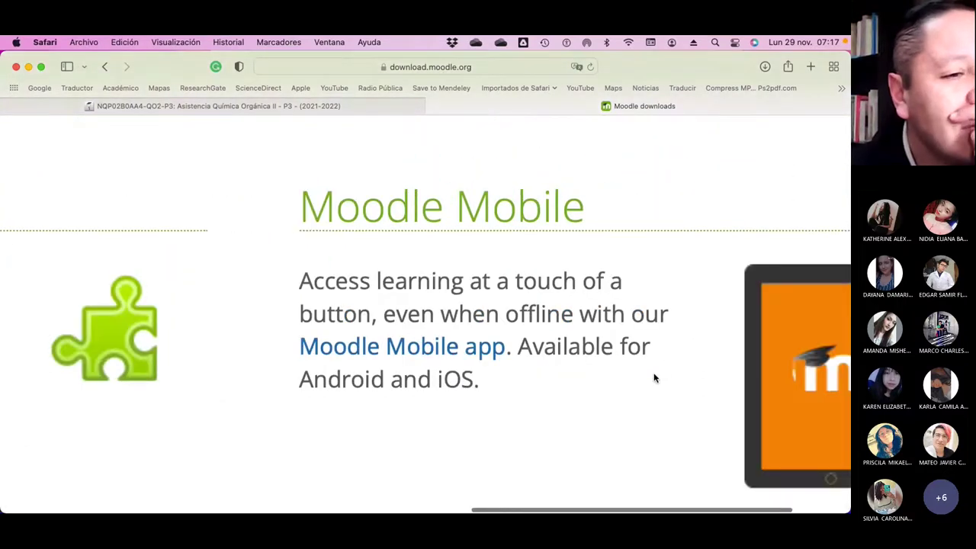
pyautogui.rightClick(684, 377)
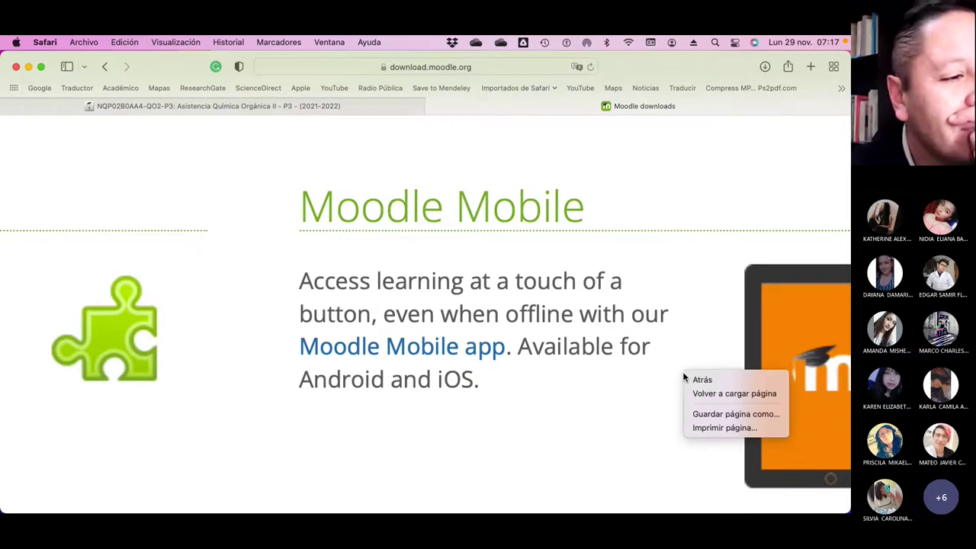
pyautogui.click(536, 409)
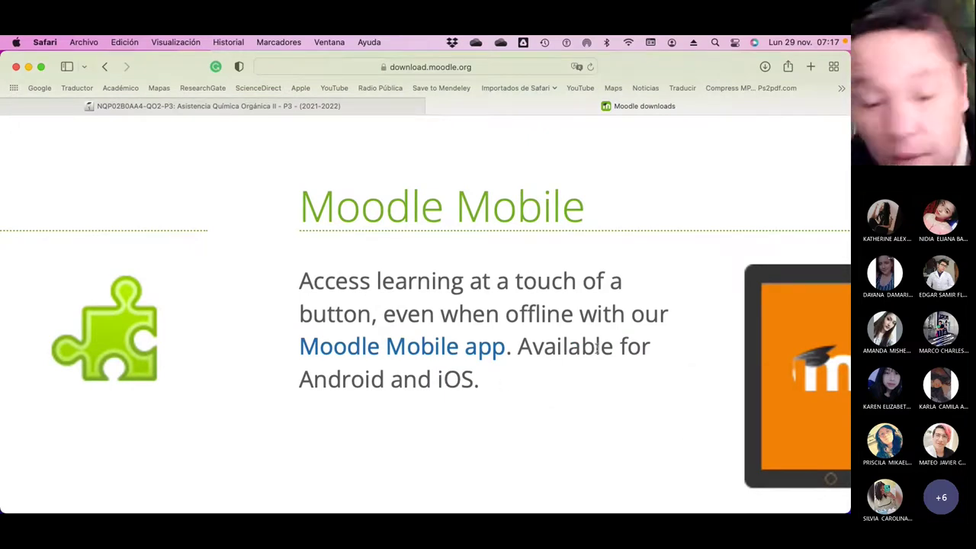
pyautogui.click(384, 357)
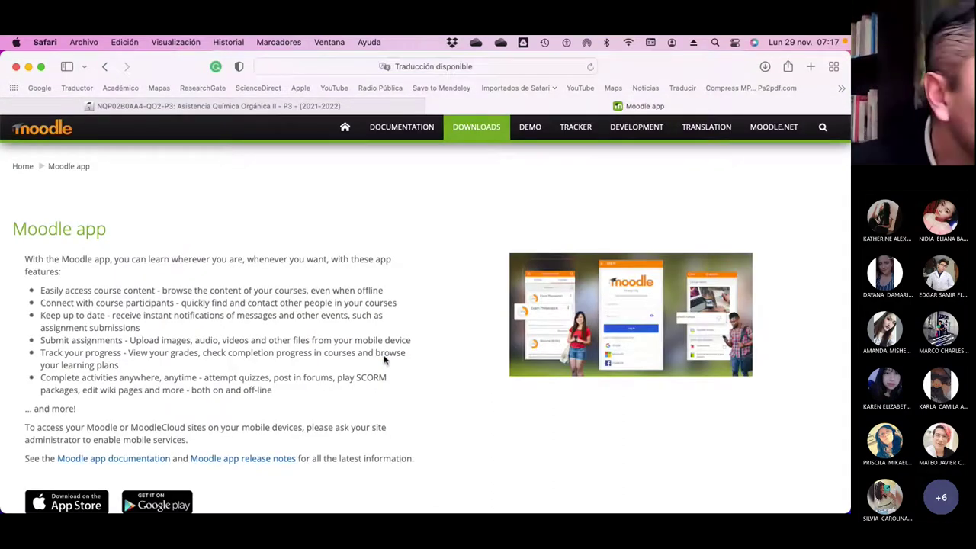
# Step: Examine the App Store and Google Play download options and the remaining information on the Moodle app page
pyautogui.scroll(-3, 384, 360)
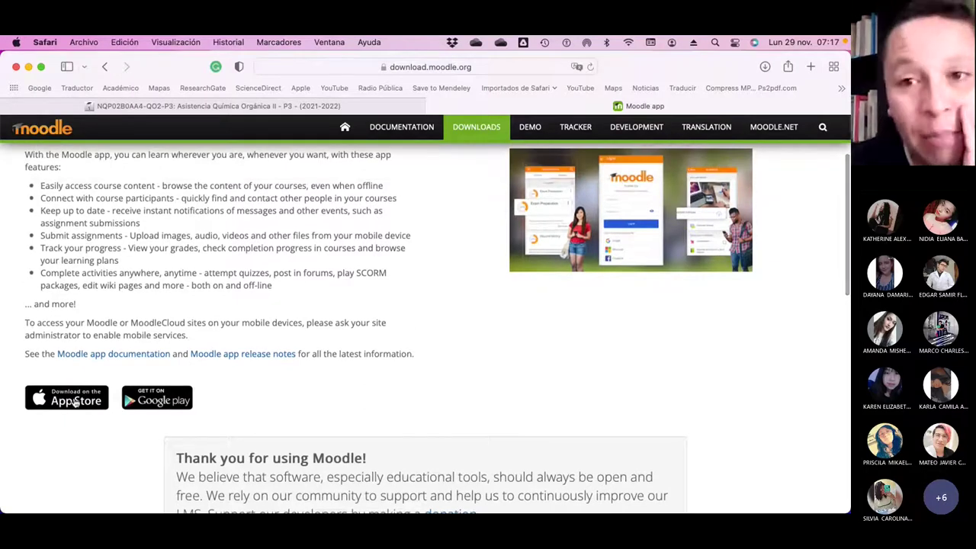
pyautogui.scroll(5, 74, 403)
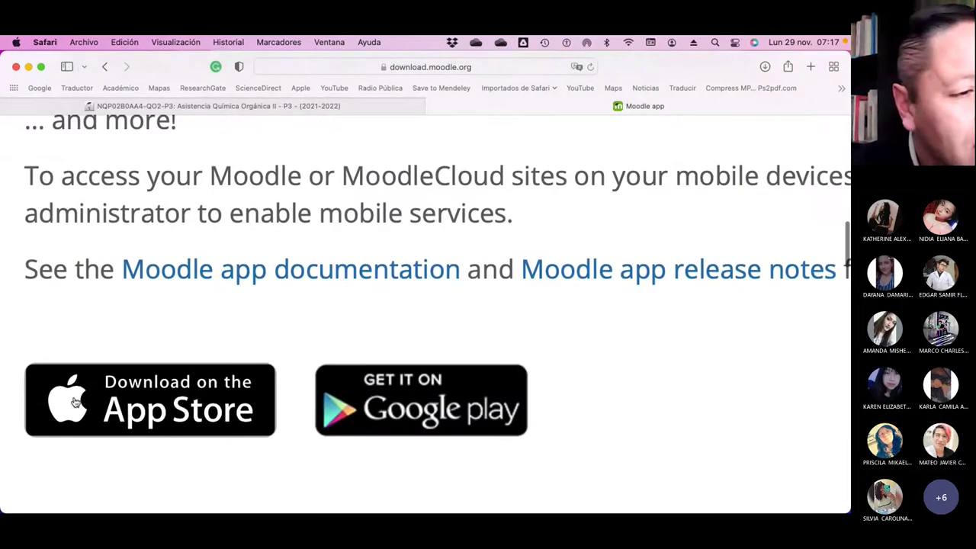
pyautogui.scroll(-5, 691, 355)
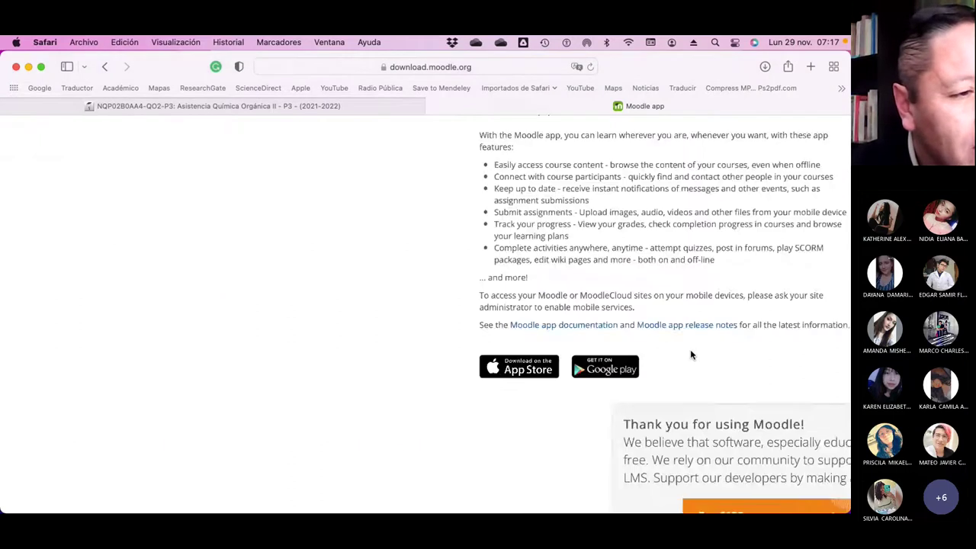
pyautogui.scroll(5, 690, 355)
pyautogui.scroll(-3, 691, 352)
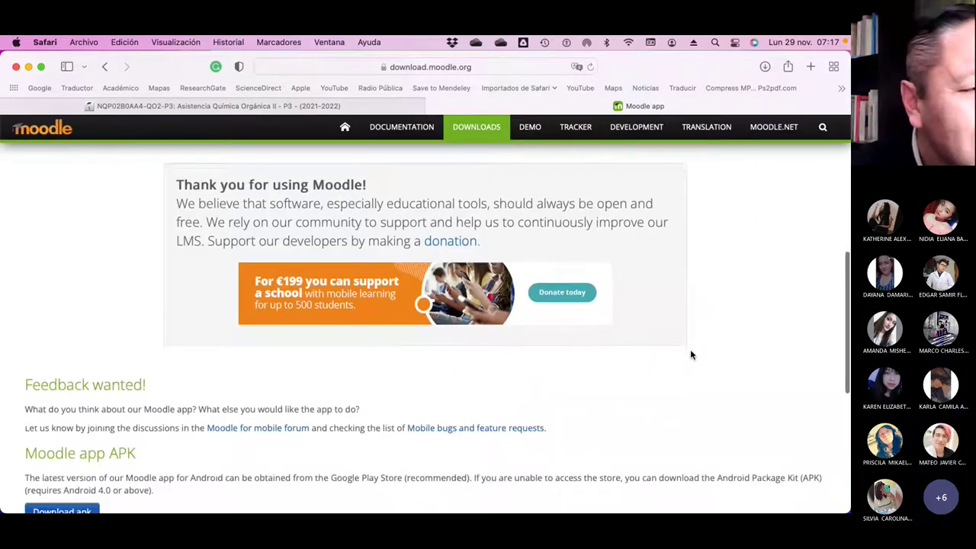
pyautogui.scroll(10, 691, 352)
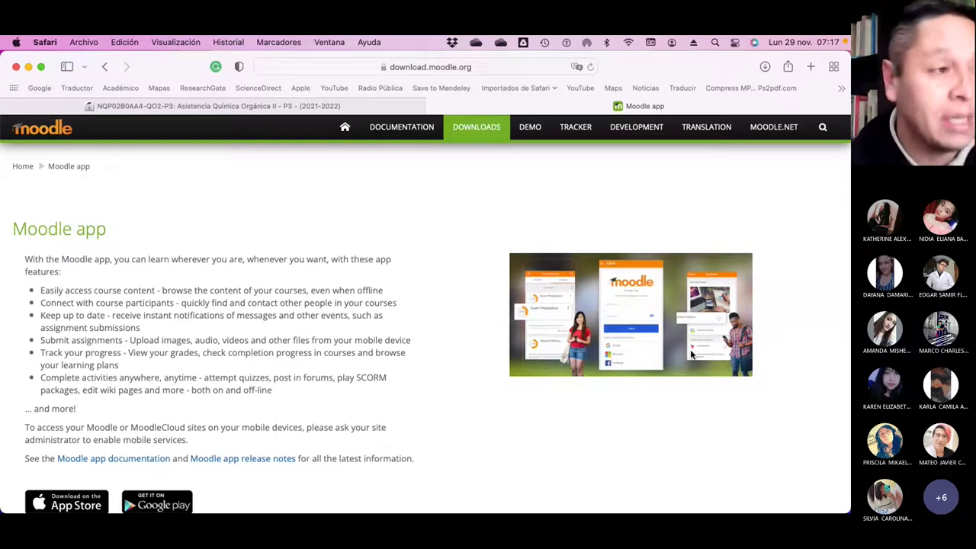
# Step: Return to the Química Orgánica II - P3 attendance page and view the session list for the week 29.11 - 5.12
pyautogui.click(218, 106)
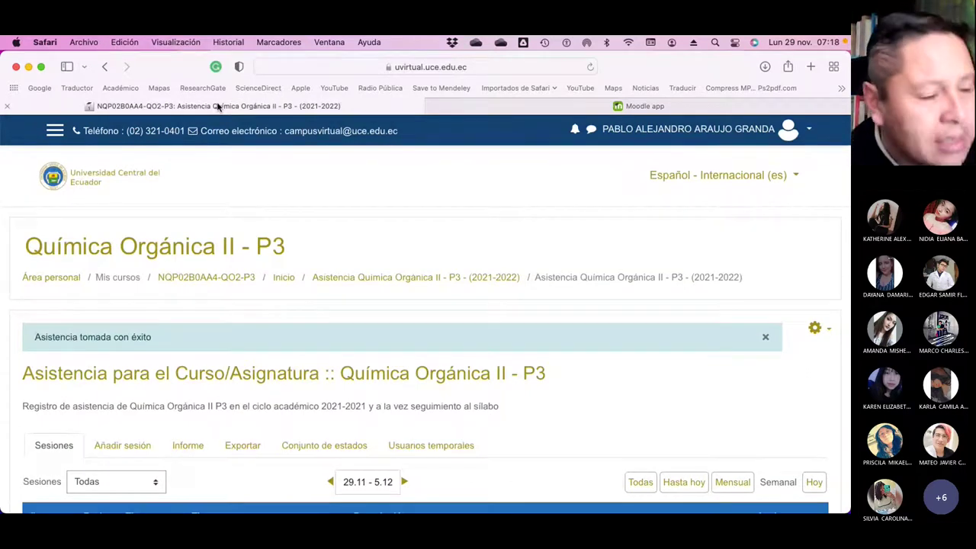
pyautogui.scroll(-5, 568, 325)
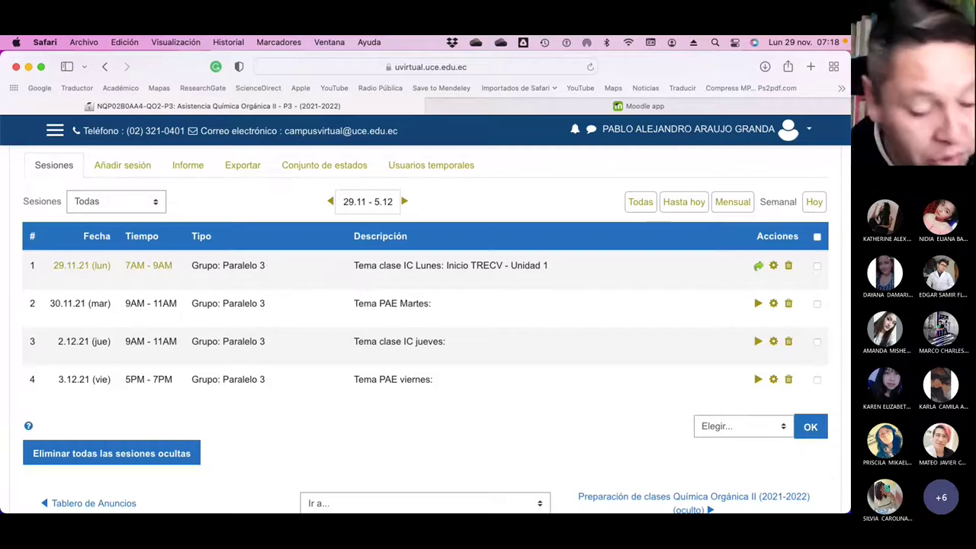
# Step: Switch to Finder and try to open the PowerPoint version of presentation 1, "Teoria repulsión electrones", from the Clases folder of Química Orgánica 3
pyautogui.press('super+Tab')
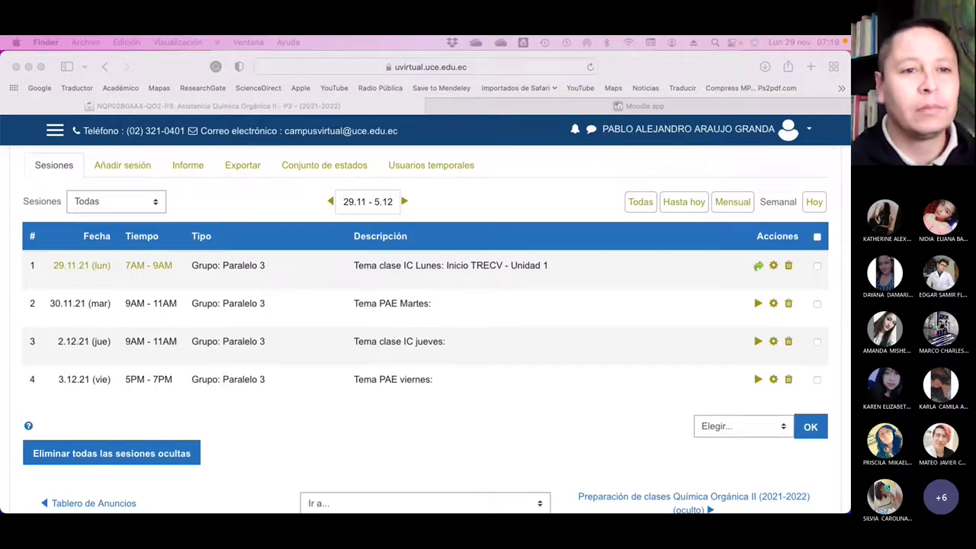
pyautogui.moveTo(755, 61); pyautogui.dragTo(427, 107)
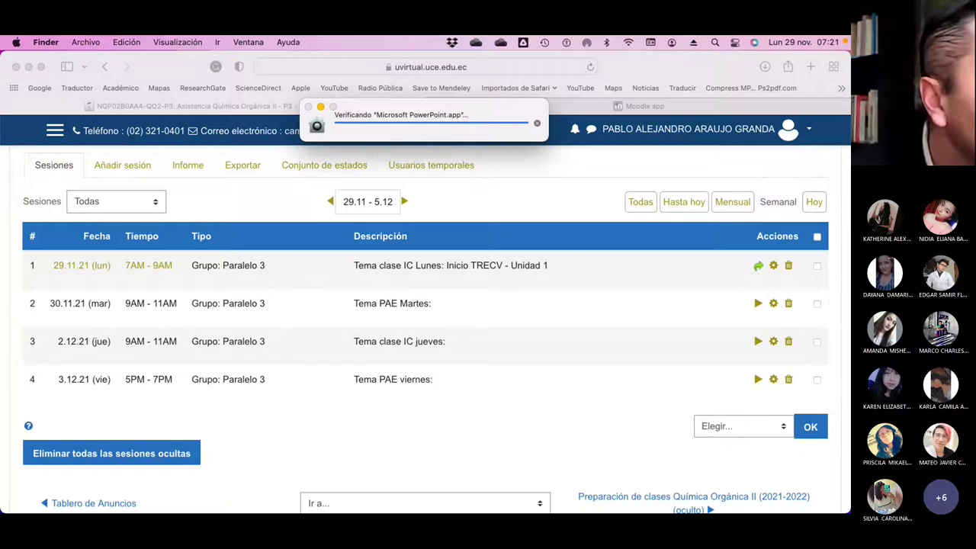
pyautogui.moveTo(385, 499)
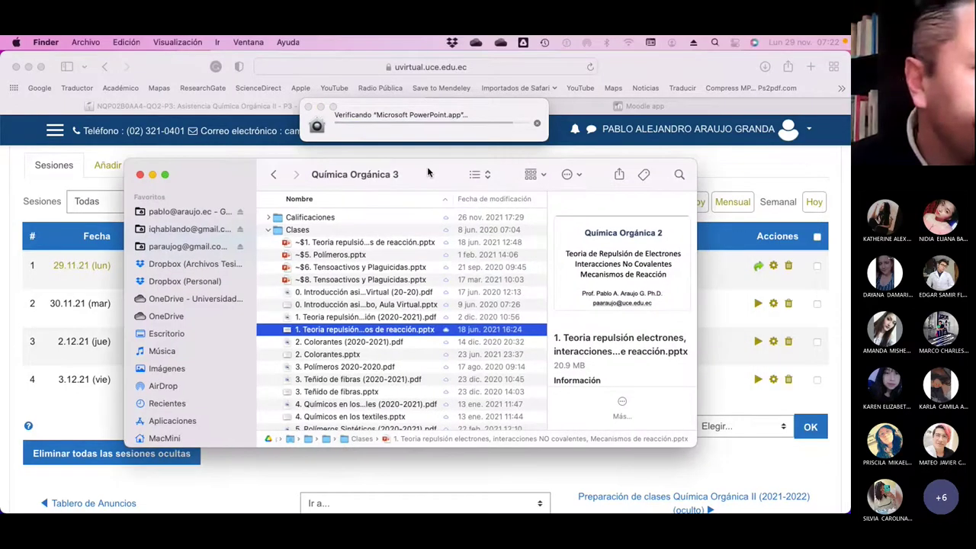
pyautogui.click(469, 104)
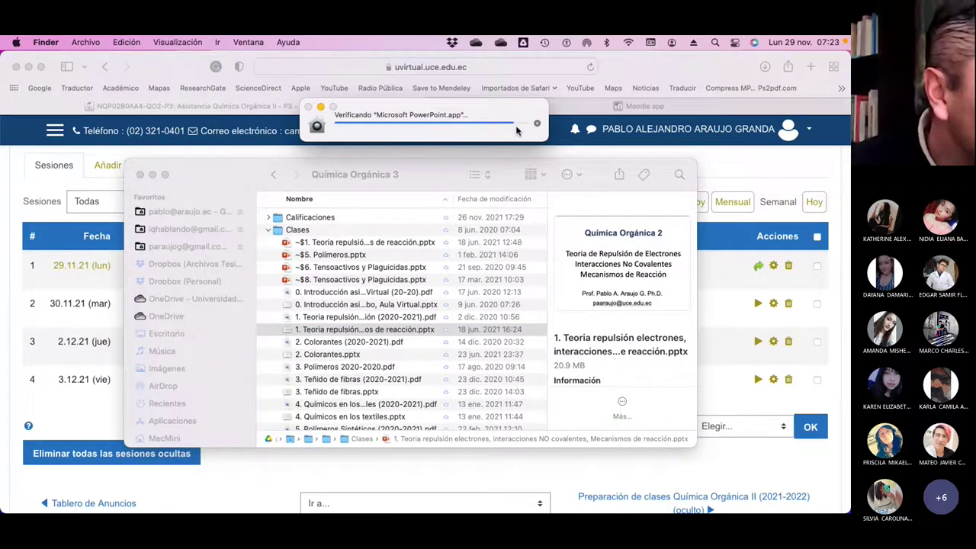
pyautogui.press('super+alt+Escape')
pyautogui.scroll(-3, 372, 222)
pyautogui.scroll(3, 374, 221)
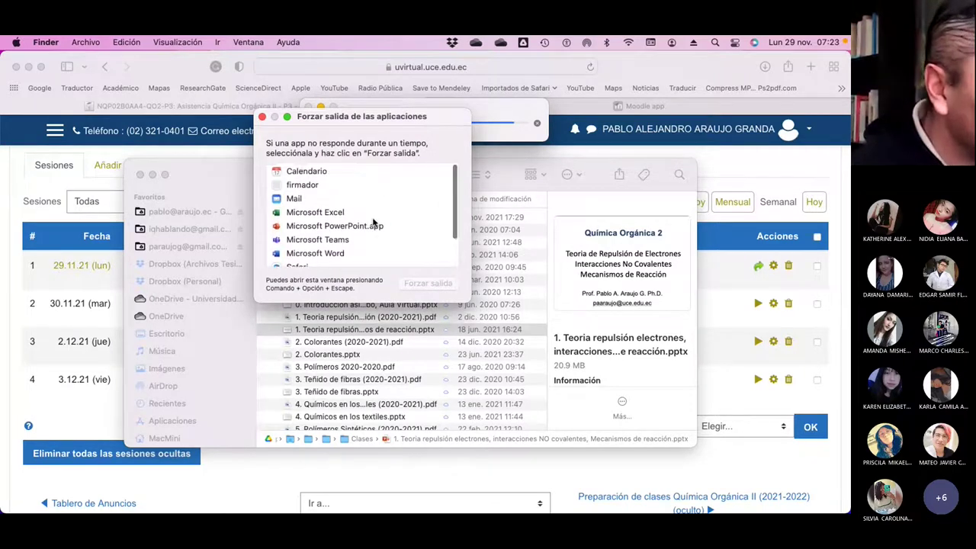
pyautogui.click(262, 117)
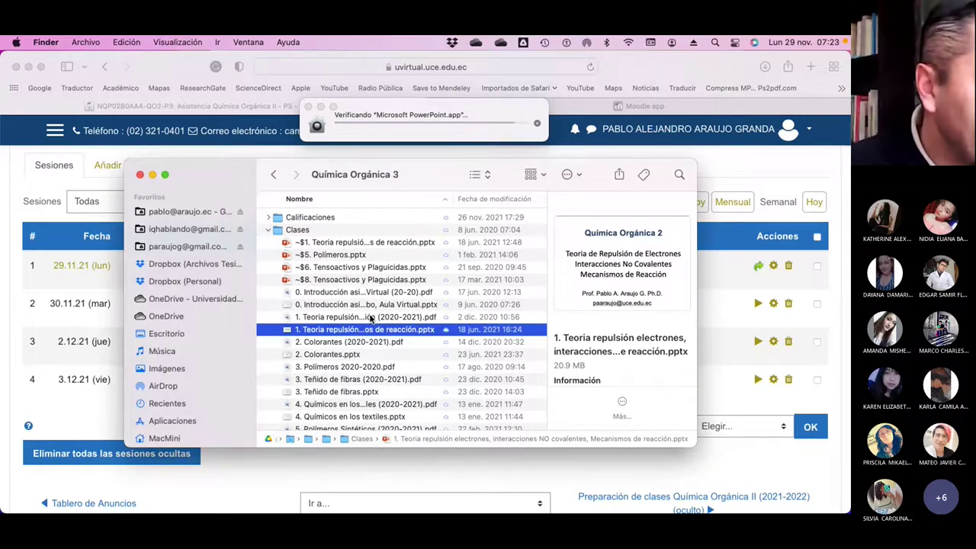
# Step: Preview the PDF "1. Teoria repulsión electrones, interacciones NO covalentes, mecanismos de reacción (2020-2021)" and look through its slide thumbnails
pyautogui.click(371, 317)
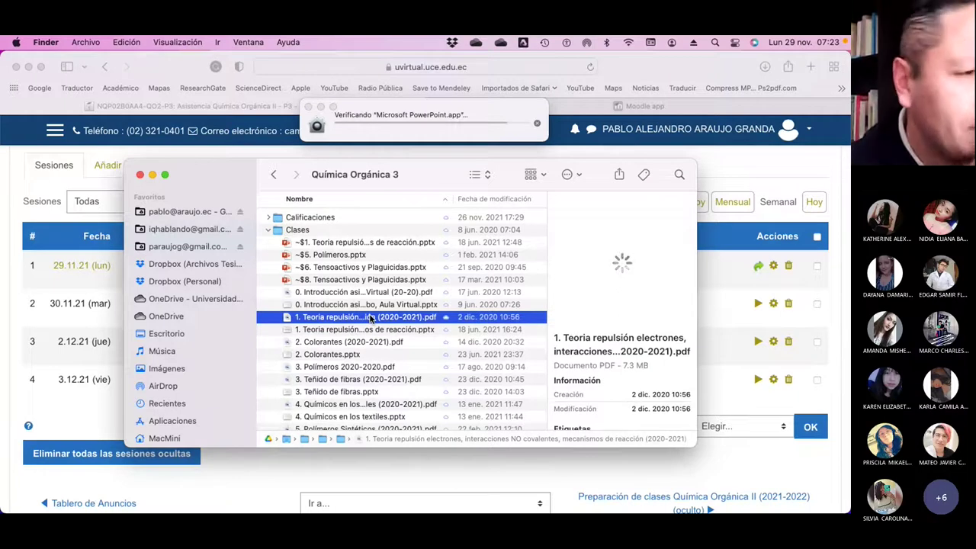
pyautogui.press('space')
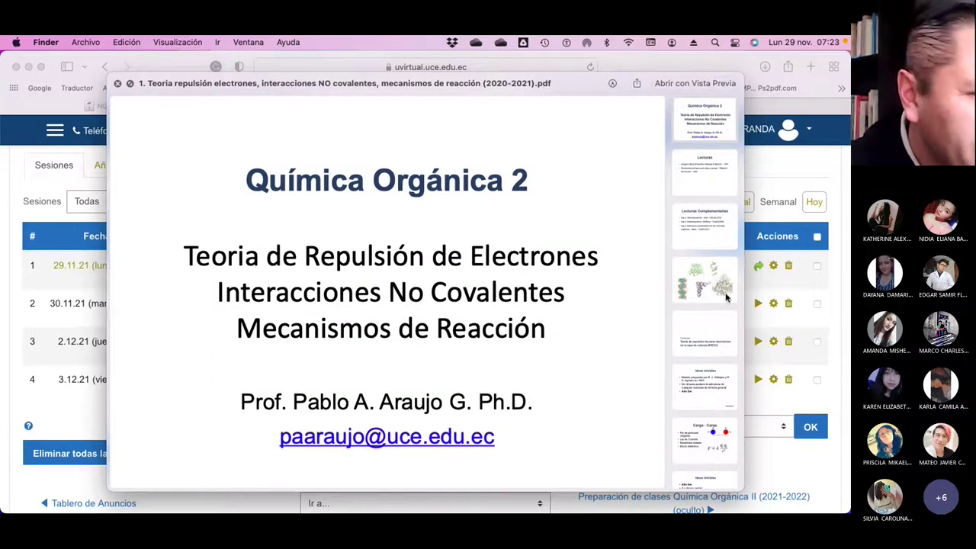
pyautogui.scroll(-10, 707, 287)
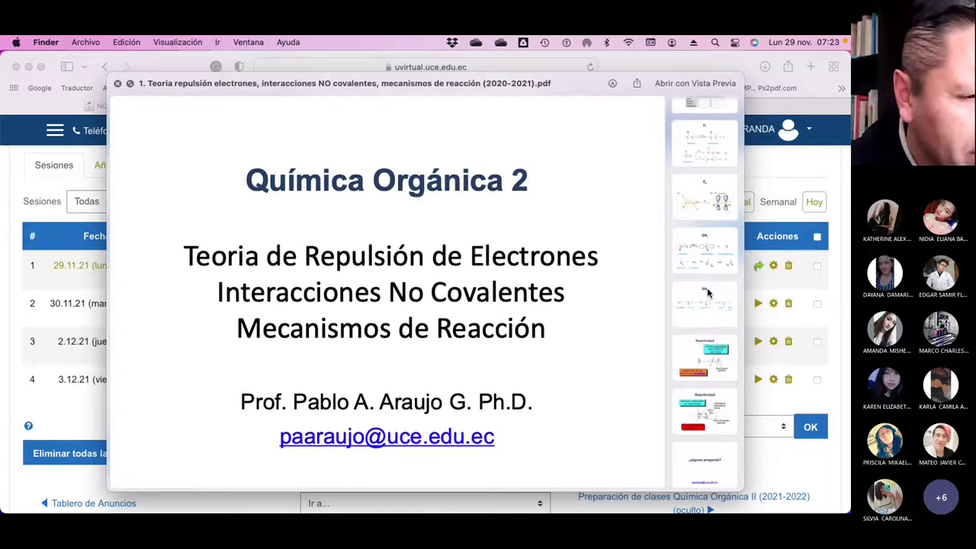
# Step: View the two "Reactividad" slides near the end of the PDF preview, return to the first thumbnails and close the preview
pyautogui.click(725, 414)
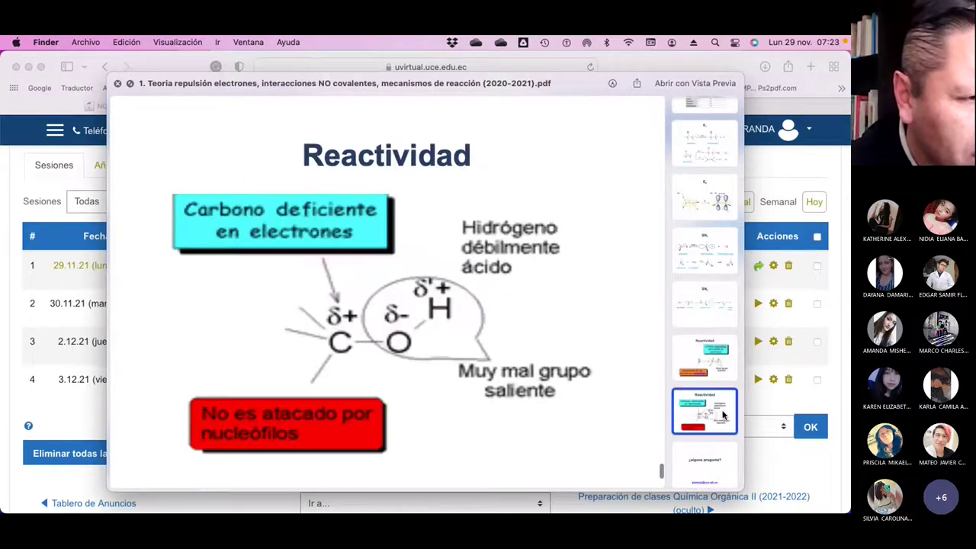
pyautogui.click(714, 374)
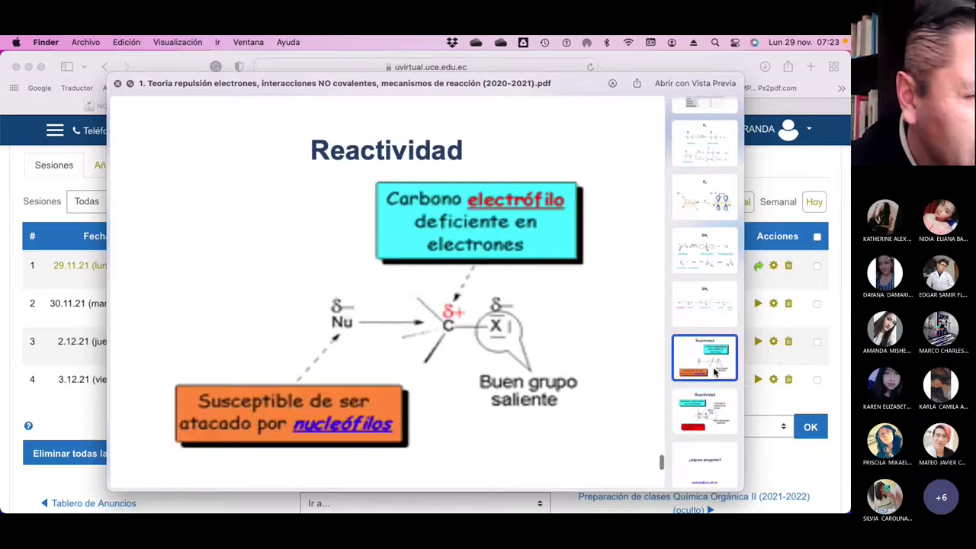
pyautogui.scroll(5, 713, 372)
pyautogui.scroll(5, 714, 373)
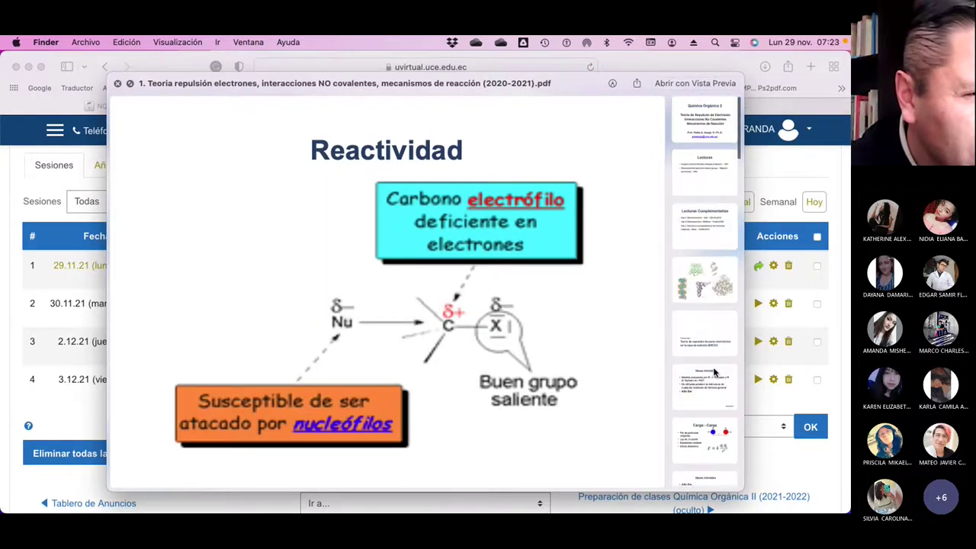
pyautogui.press('space')
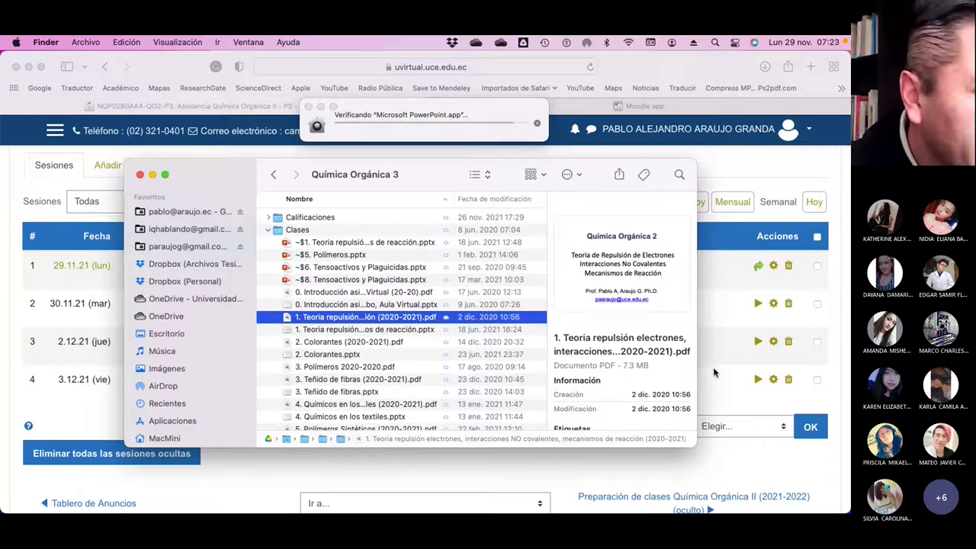
# Step: Open the PDF "1. Teoria repulsión electrones" (2020-2021) in Vista Previa and switch to its window on Escritorio 15
pyautogui.click(481, 109)
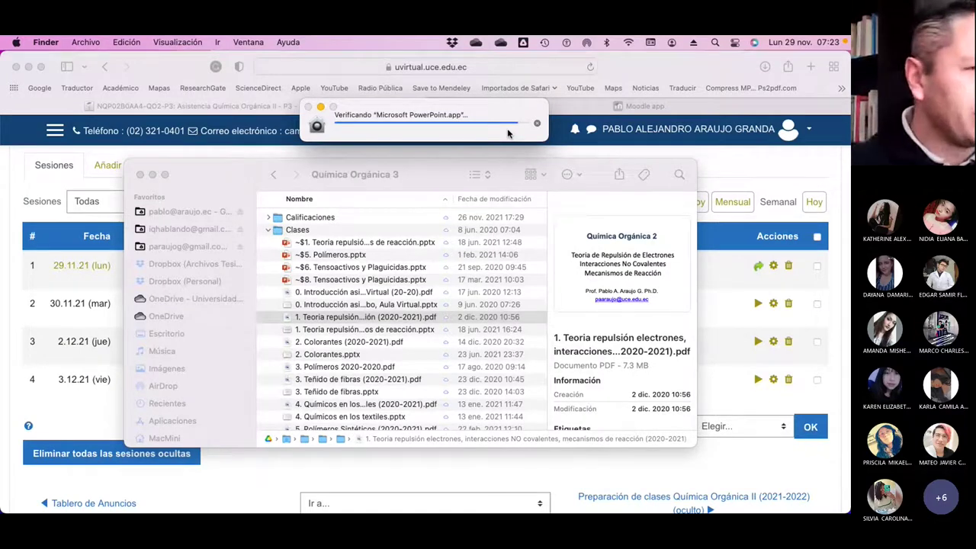
pyautogui.doubleClick(341, 317)
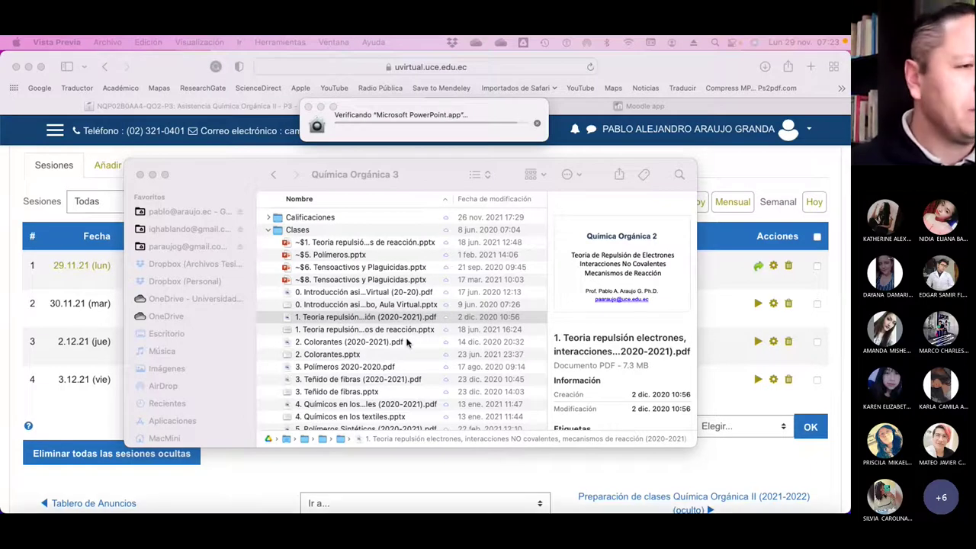
pyautogui.hotkey('ctrl', 'Up')
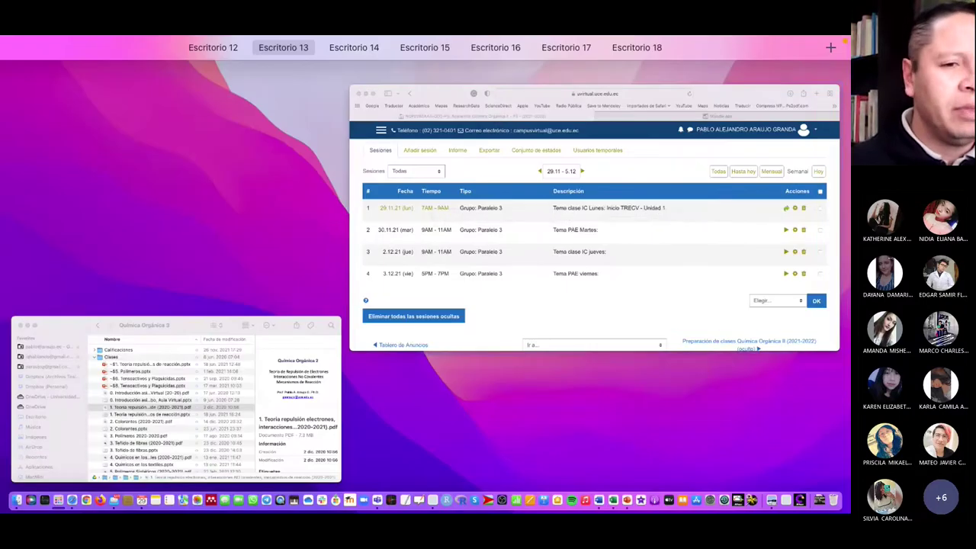
pyautogui.moveTo(376, 80); pyautogui.dragTo(458, 79)
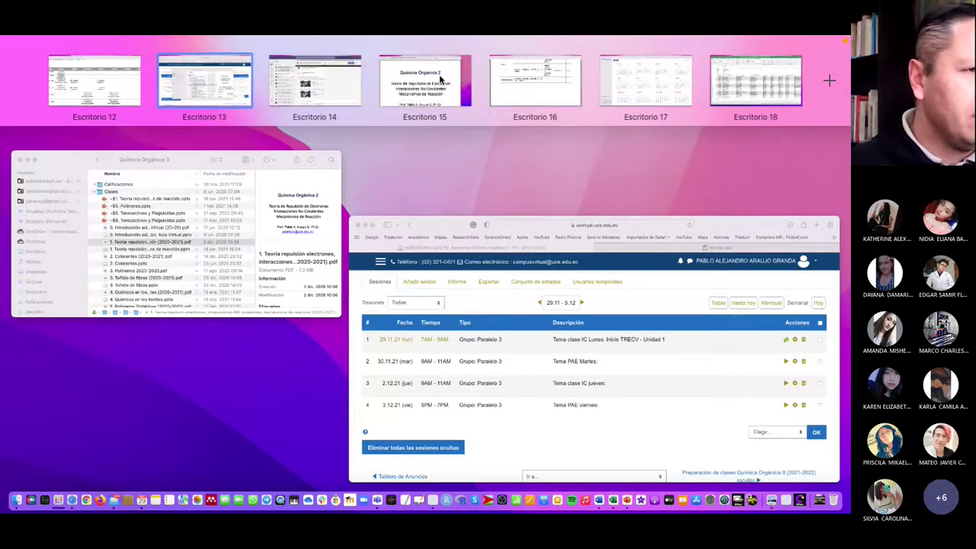
pyautogui.click(460, 78)
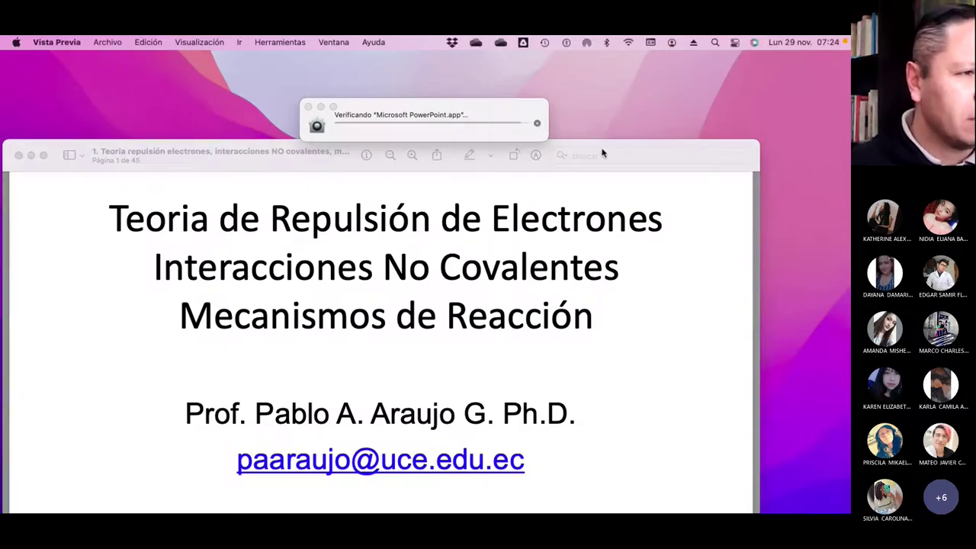
# Step: Move the PDF window up to just below the menu bar and enlarge it on the desktop
pyautogui.click(203, 166)
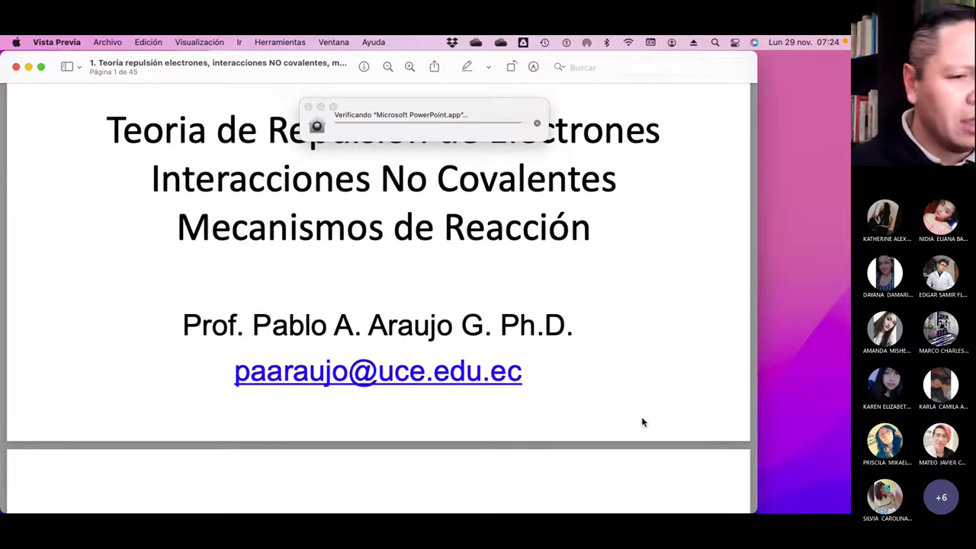
pyautogui.doubleClick(752, 507)
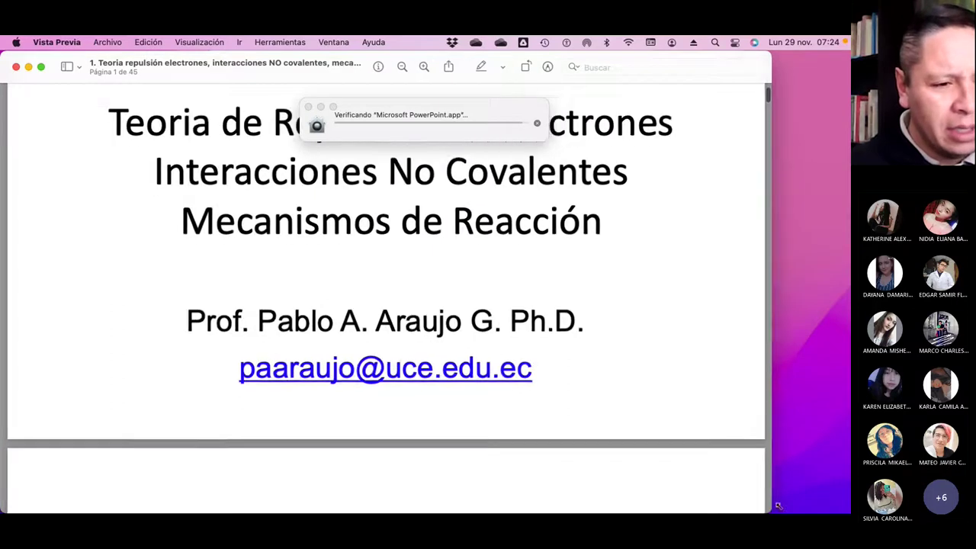